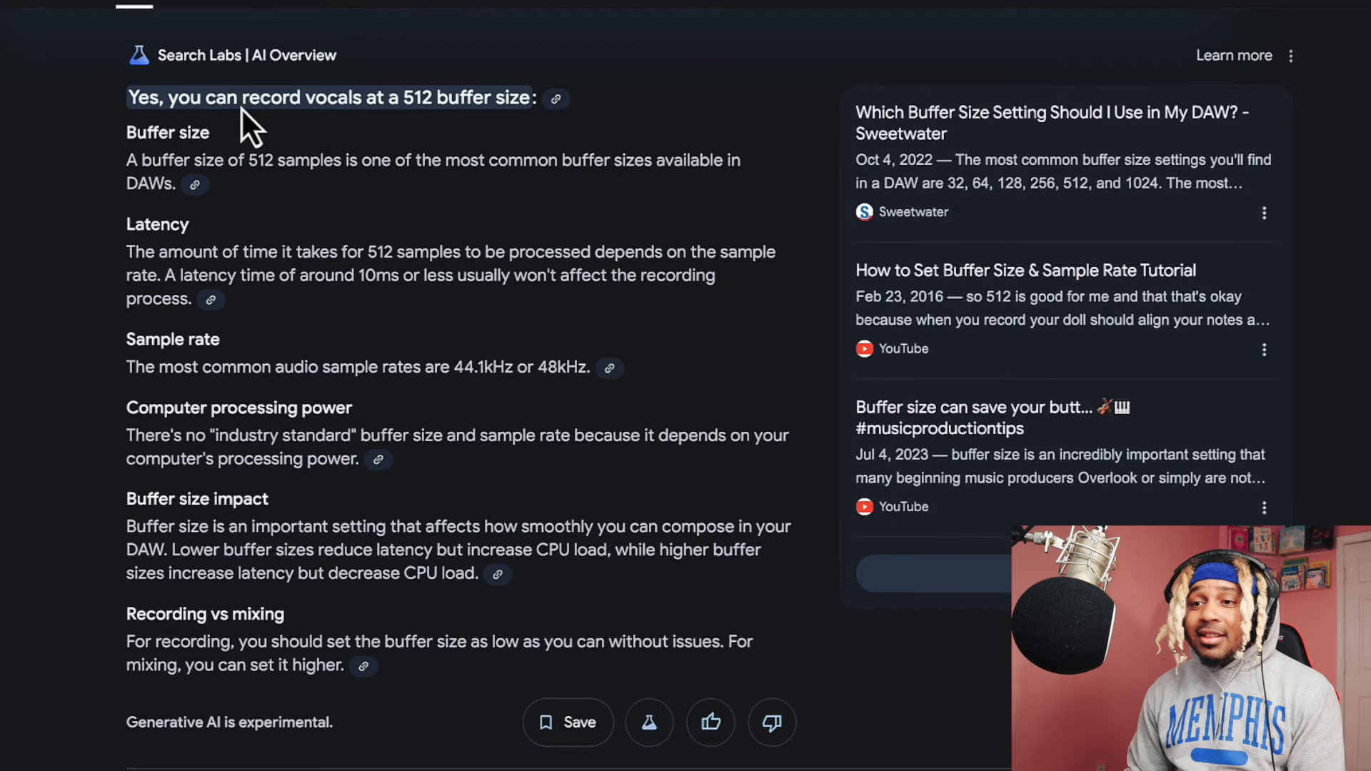
Read the search overview about recording vocals at a 512 buffer size
{"action": "scroll", "coordinate": [241, 107], "scroll_direction": "up", "scroll_amount": 1}
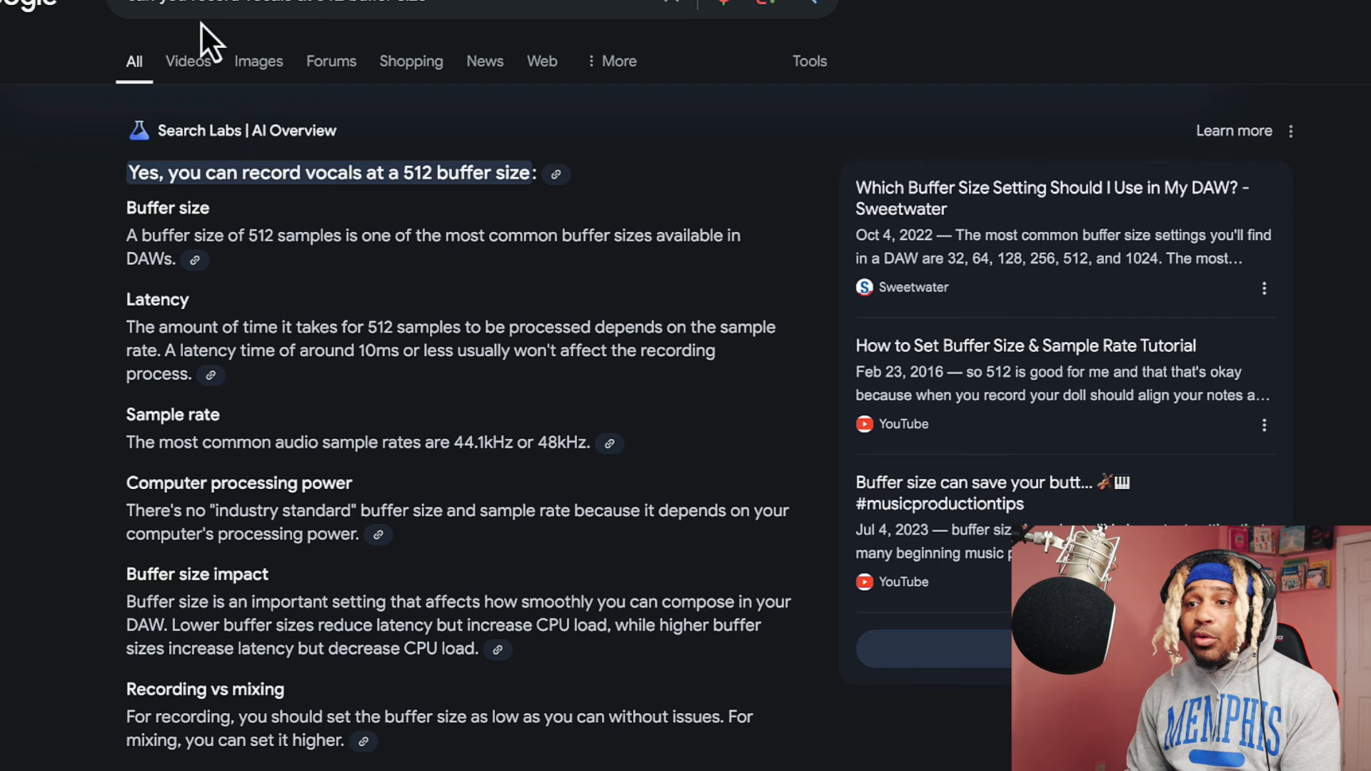
{"action": "scroll", "coordinate": [273, 184], "scroll_direction": "down", "scroll_amount": 1}
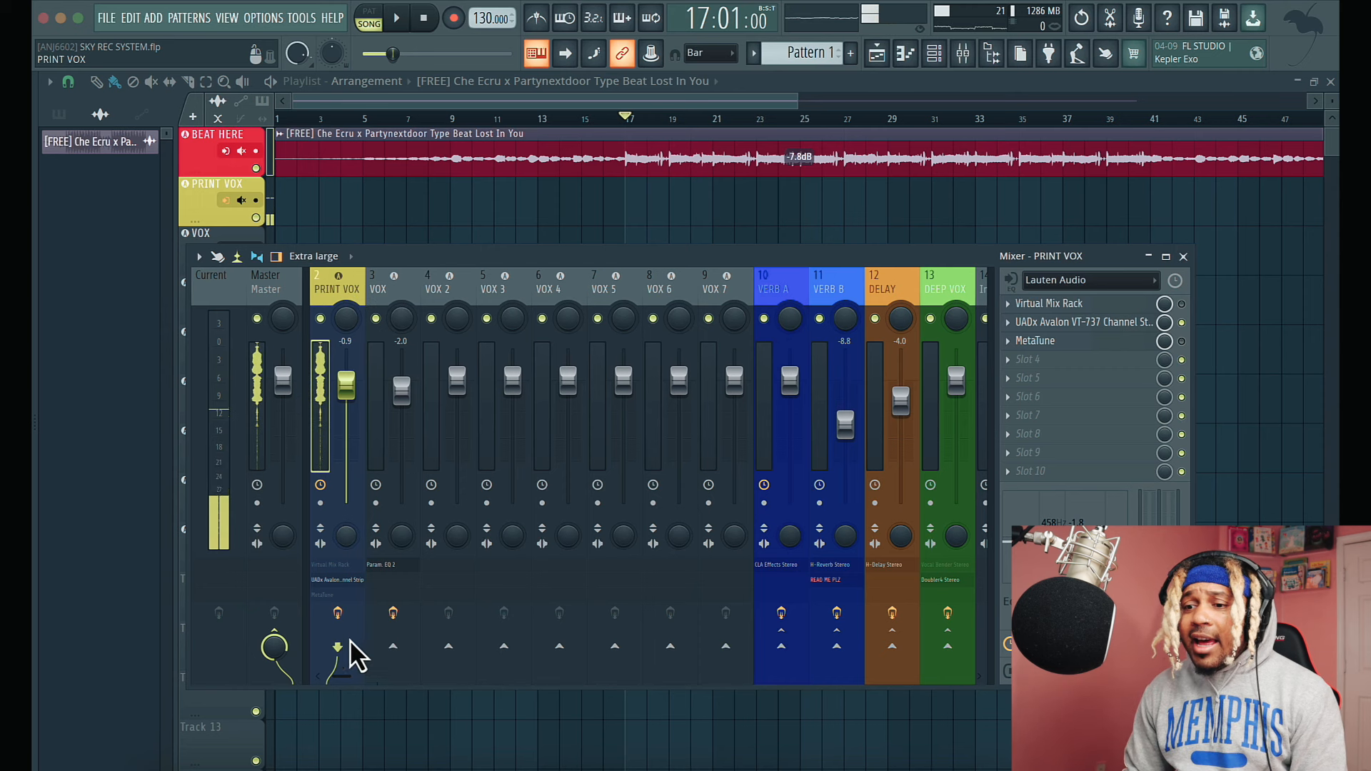
Look over the vocal and effect tracks in the mixer and switch to UAD Console to examine the ANALOG 1 inserts
{"action": "left_click_drag", "start_coordinate": [345, 684], "coordinate": [324, 679]}
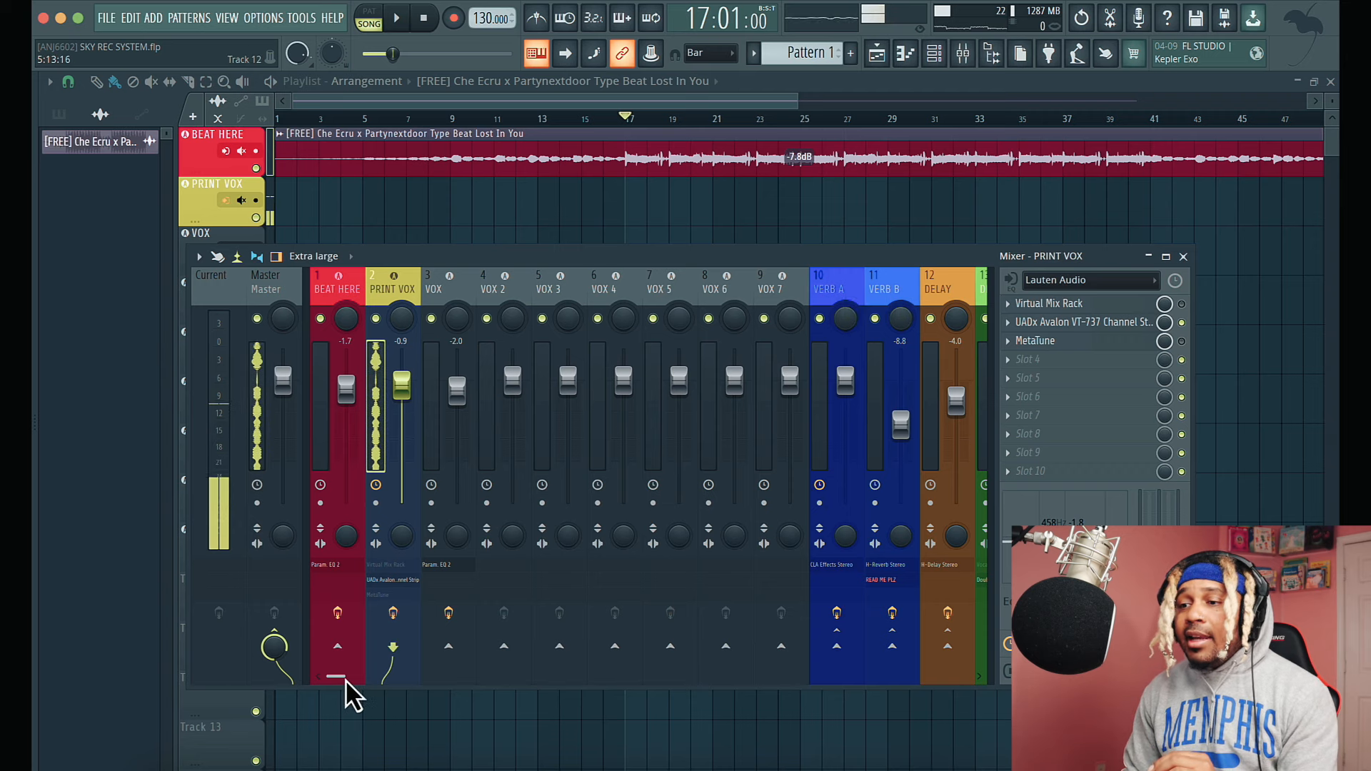
{"action": "left_click_drag", "start_coordinate": [345, 679], "coordinate": [351, 676]}
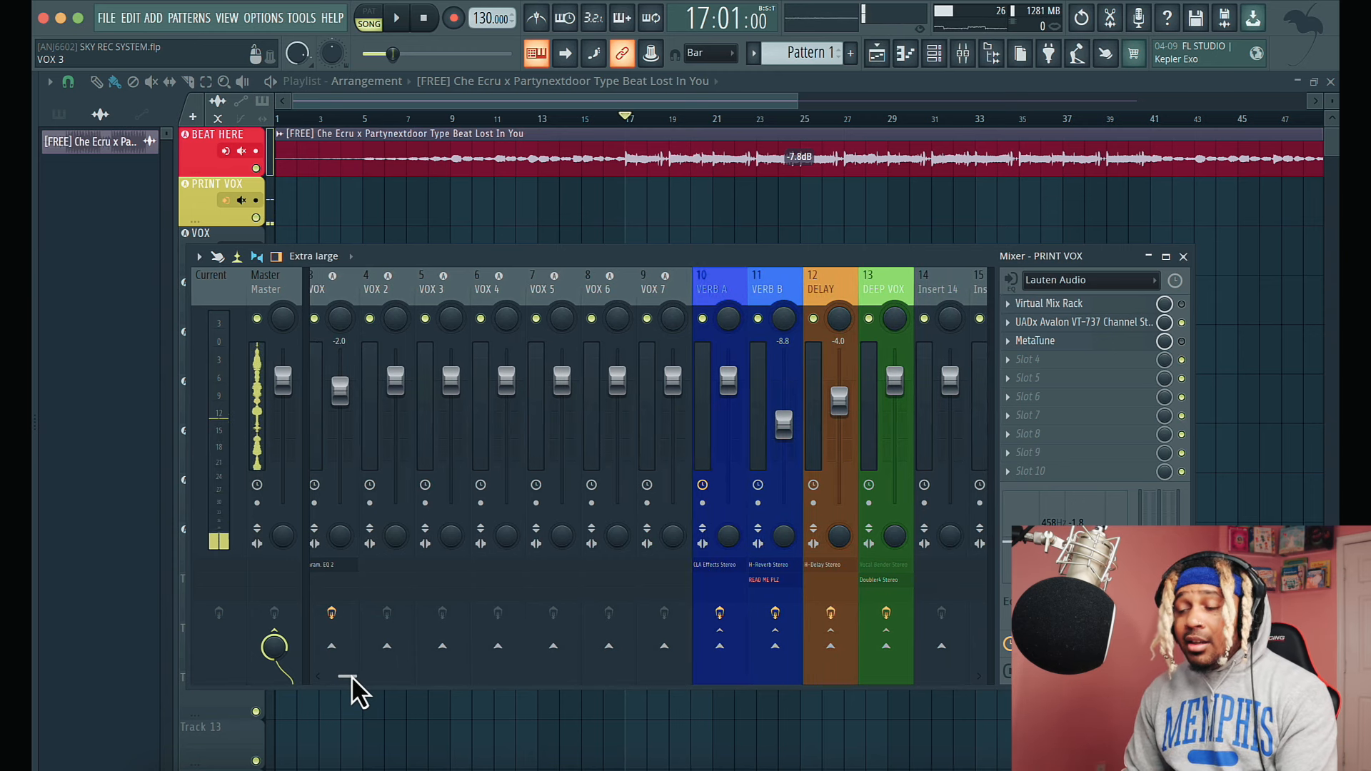
{"action": "left_click_drag", "start_coordinate": [351, 675], "coordinate": [345, 675]}
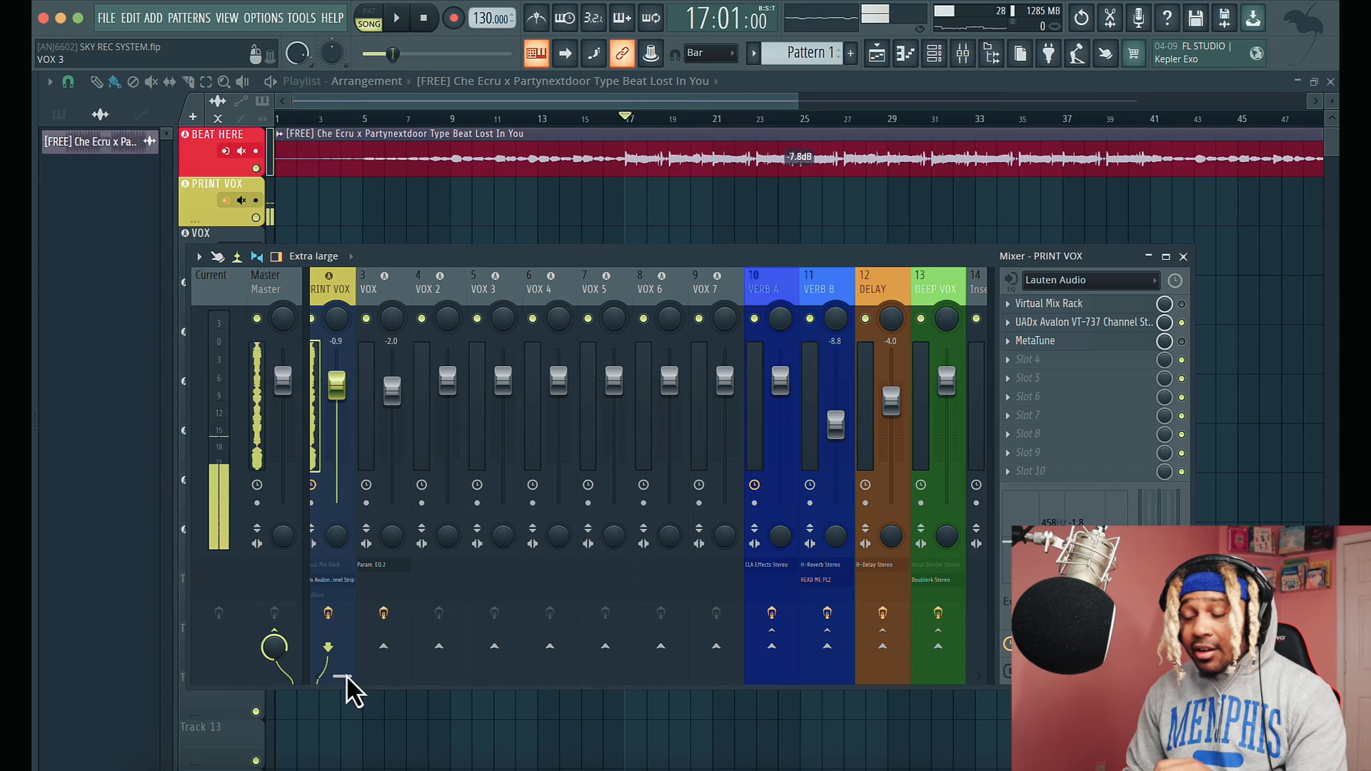
{"action": "left_click_drag", "start_coordinate": [346, 675], "coordinate": [342, 675]}
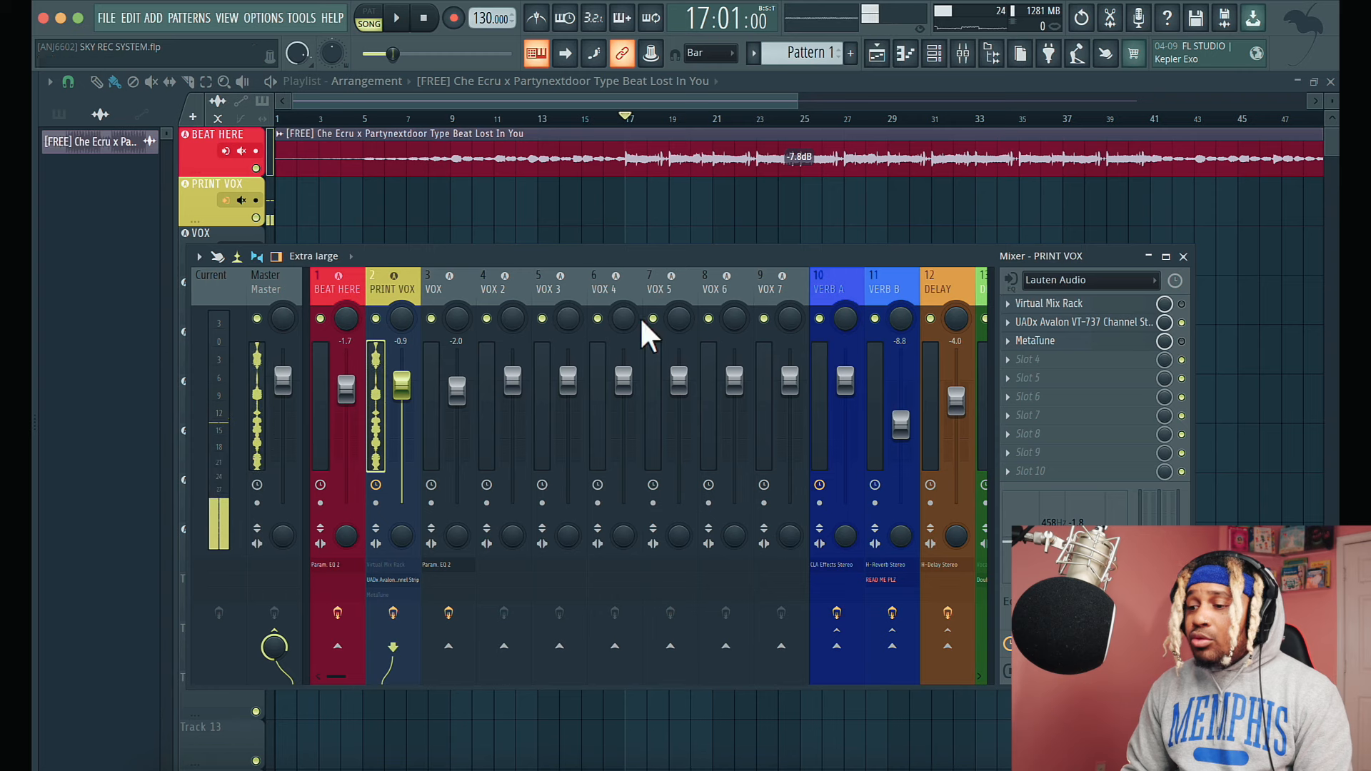
{"action": "key", "text": "super+Tab"}
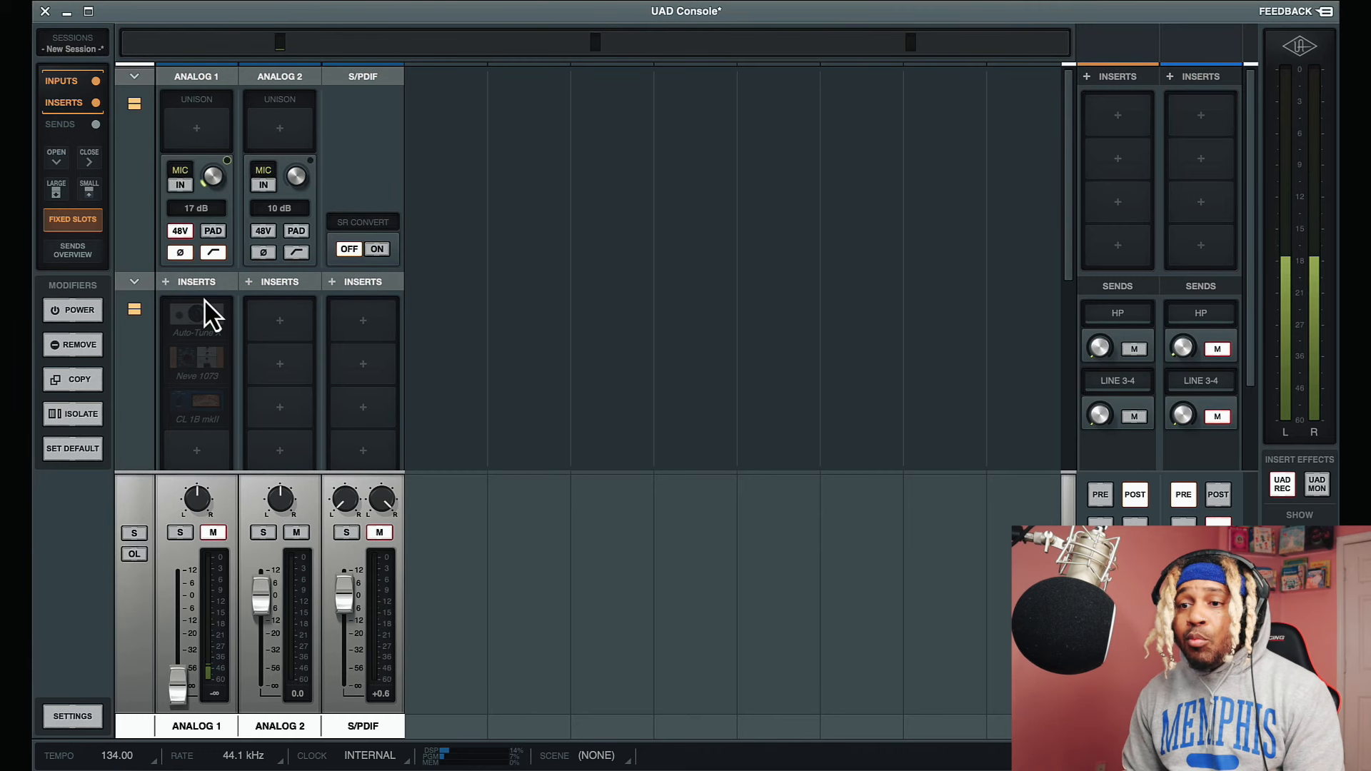
{"action": "mouse_move", "coordinate": [173, 366]}
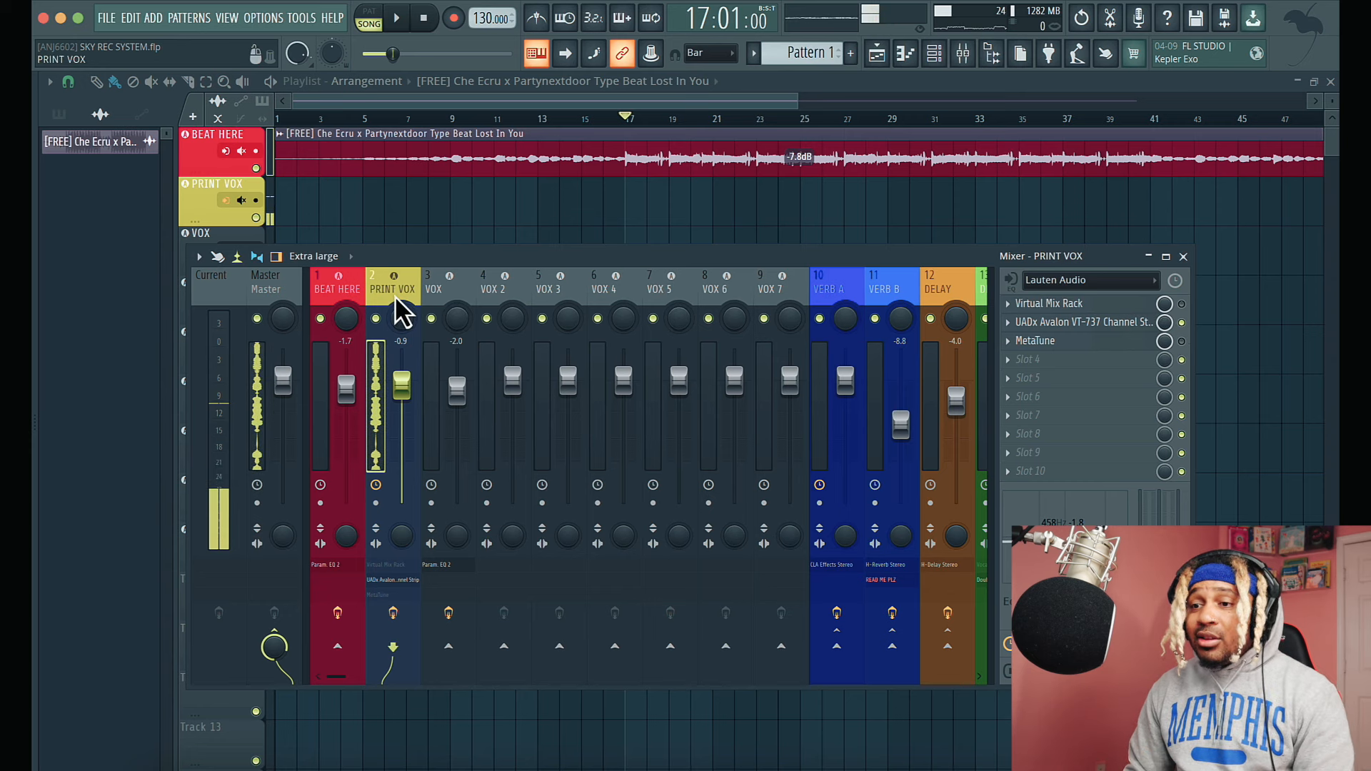
View the recording and external input monitoring options of the PRINT VOX mixer track in FL Studio
{"action": "left_click", "coordinate": [1012, 280]}
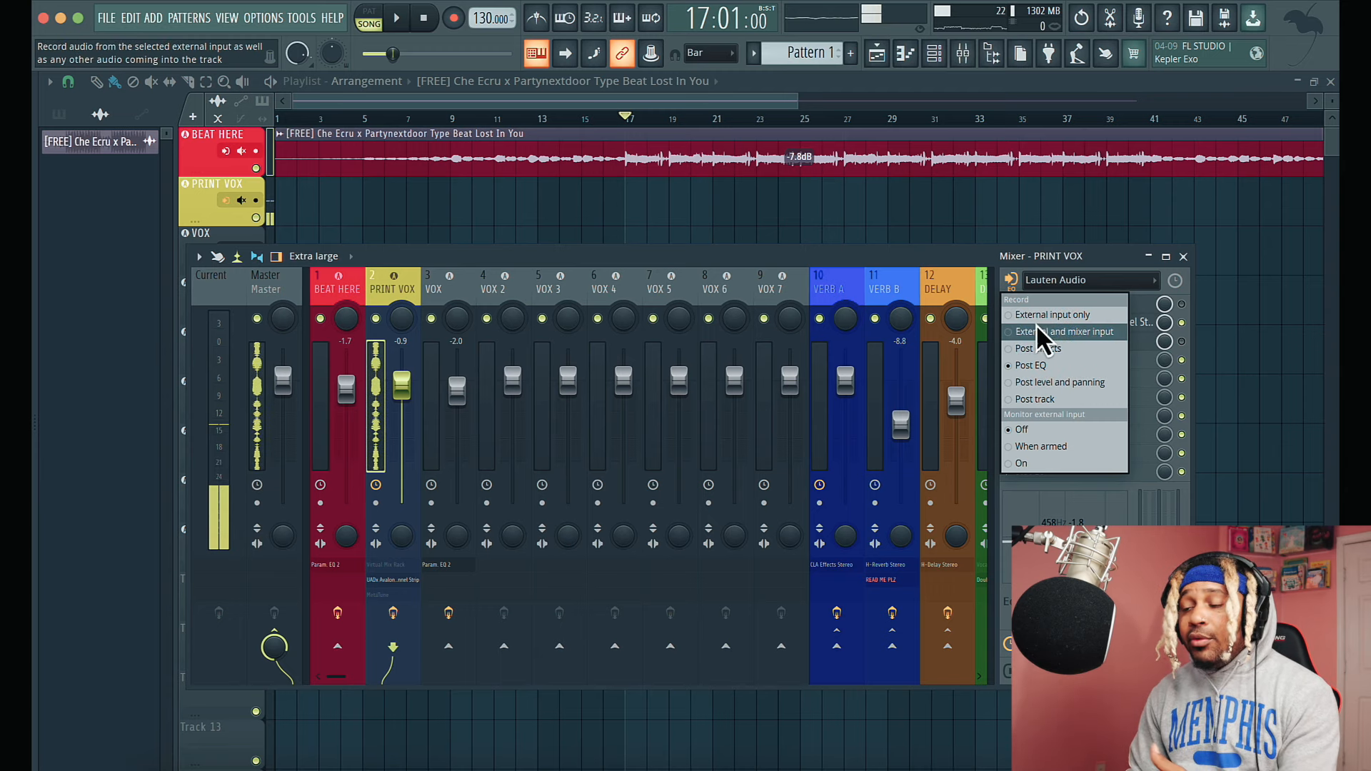
{"action": "left_click", "coordinate": [962, 257]}
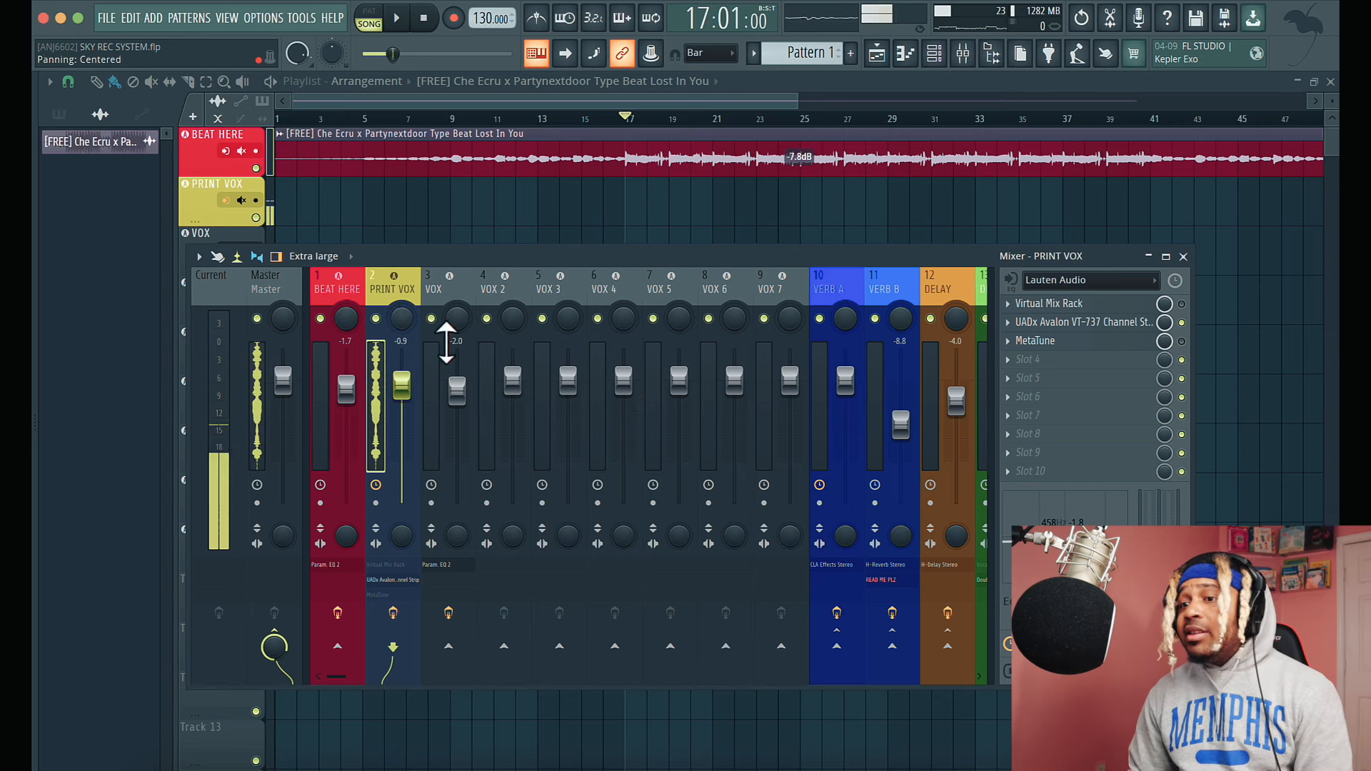
Send PRINT VOX to VERB A, VERB B and DELAY, and remove the three sends again
{"action": "left_click", "coordinate": [837, 646]}
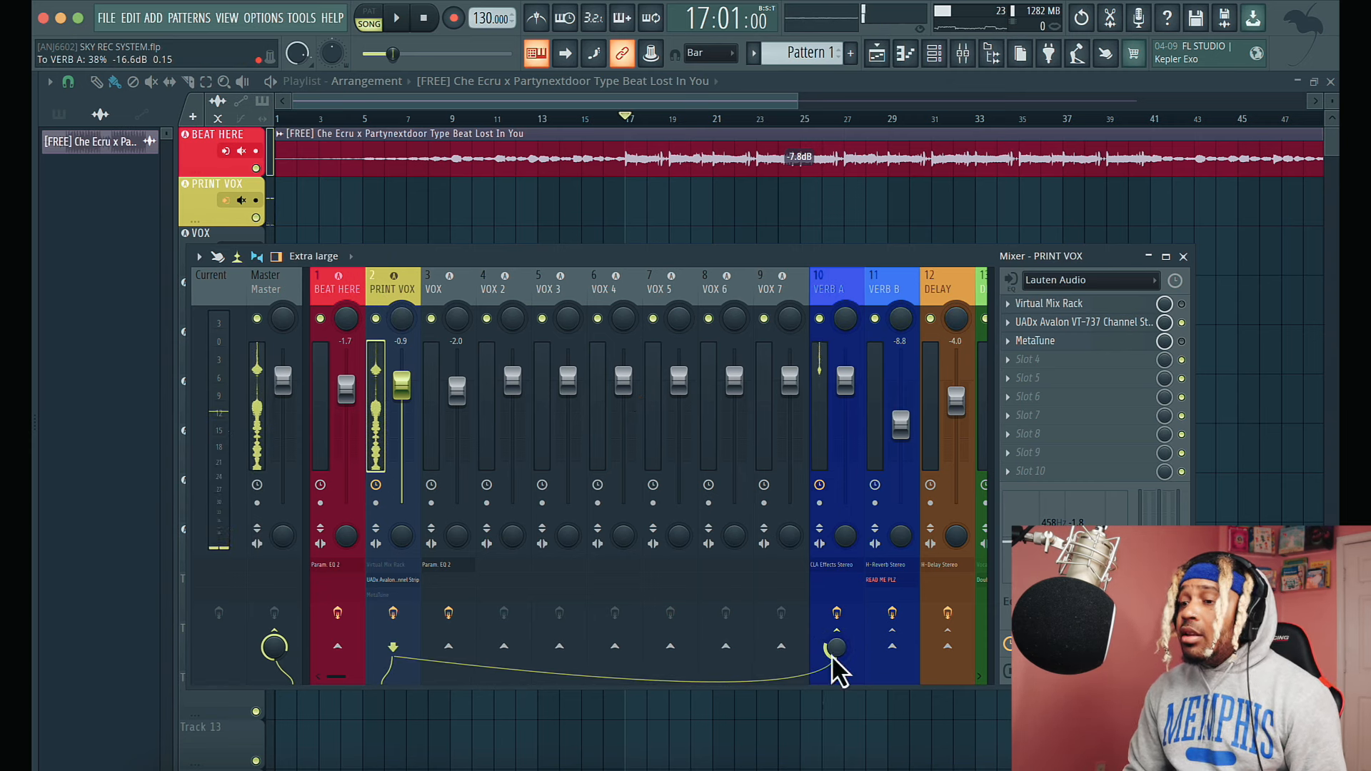
{"action": "left_click", "coordinate": [892, 646]}
{"action": "left_click", "coordinate": [947, 647]}
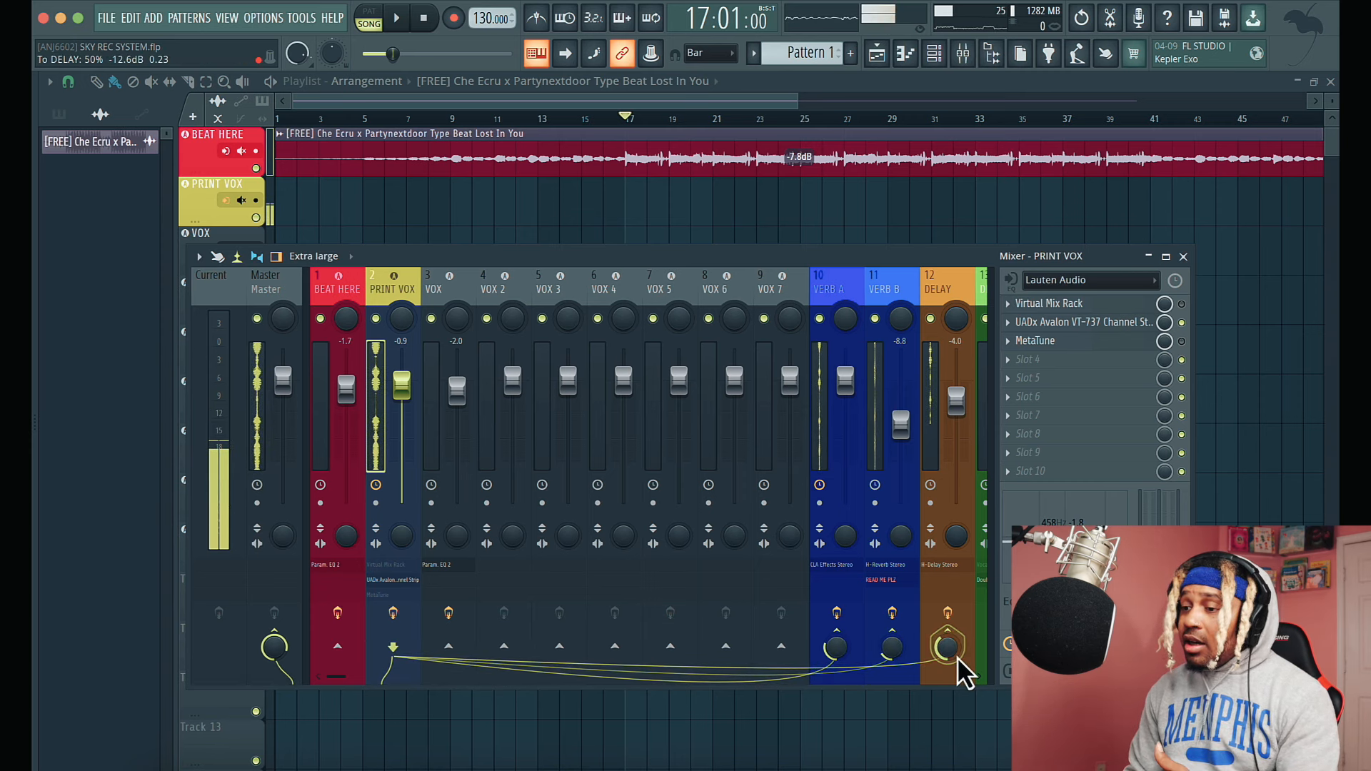
{"action": "left_click", "coordinate": [948, 633]}
{"action": "left_click", "coordinate": [896, 633]}
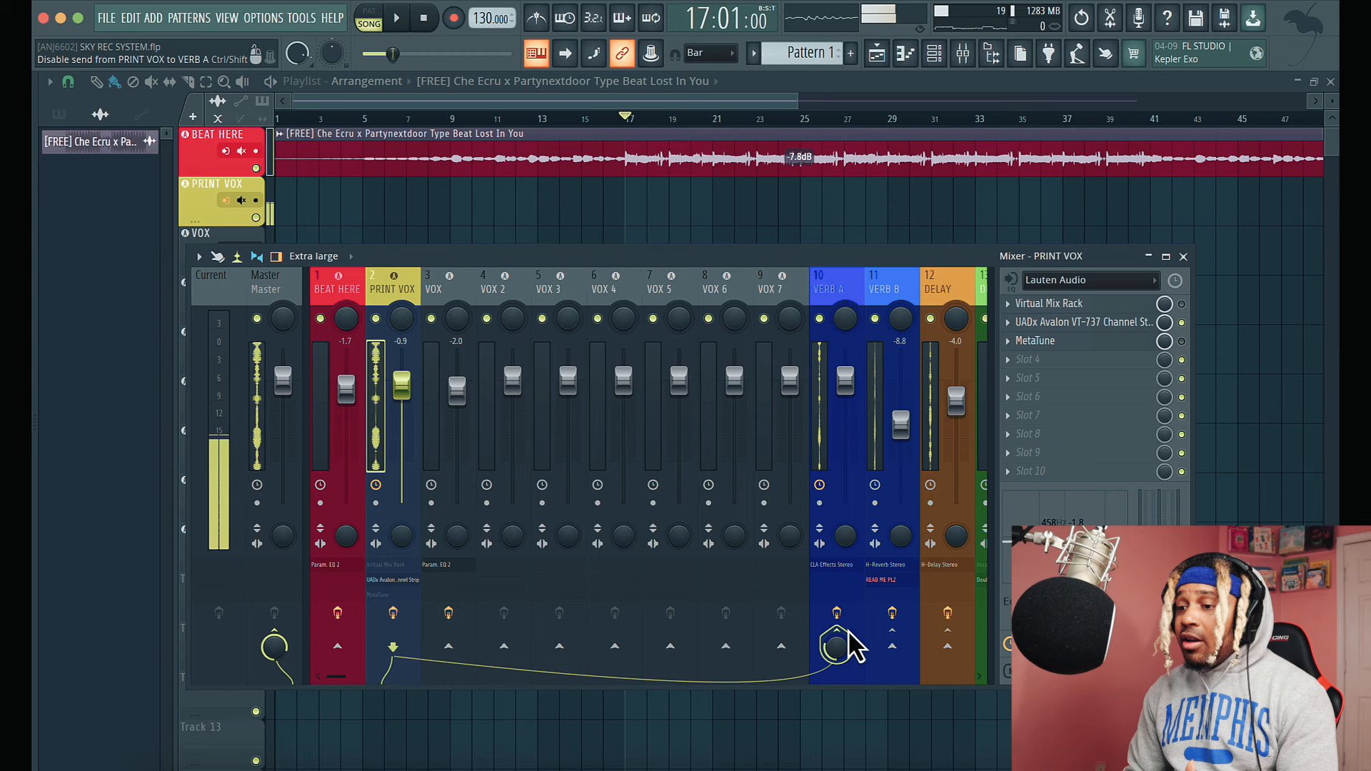
{"action": "left_click", "coordinate": [845, 628]}
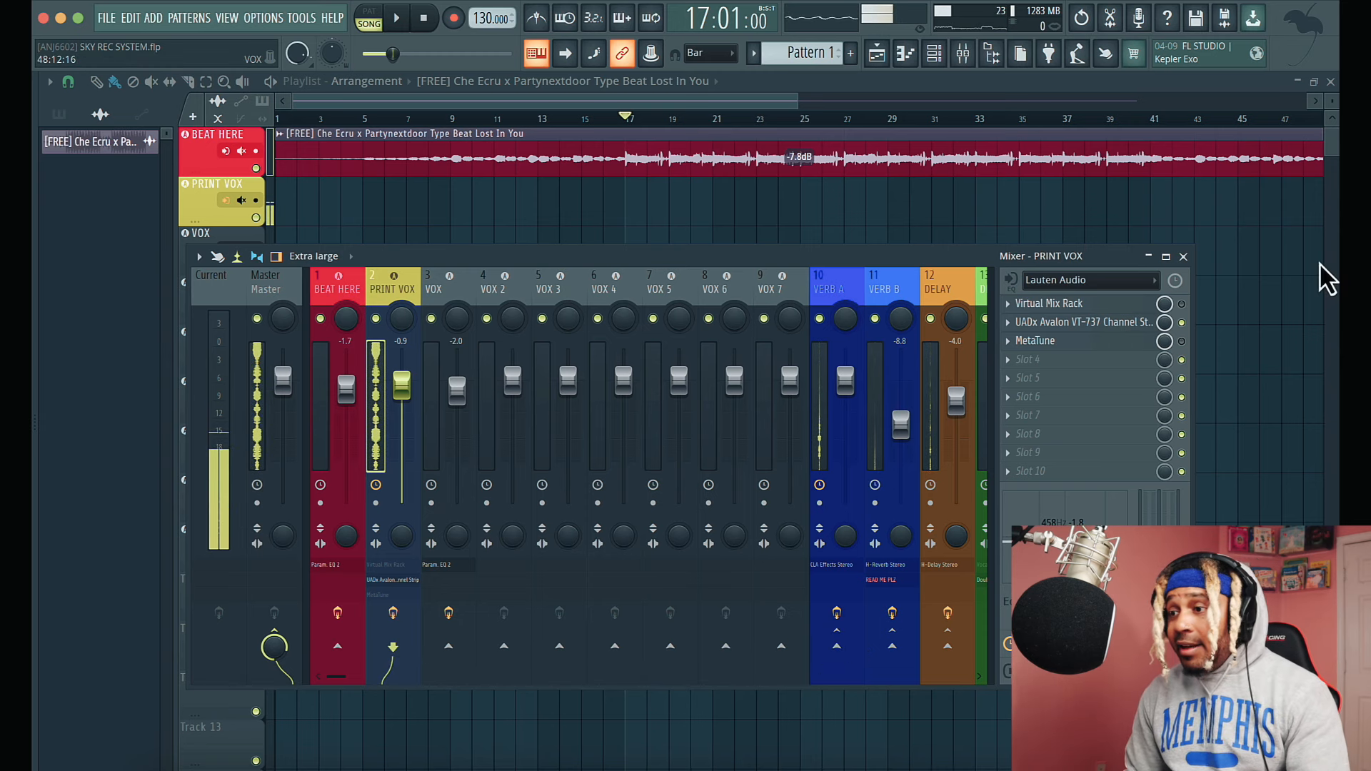
Open MetaTune on the PRINT VOX track, switch the effect on and off again, and close its window
{"action": "left_click", "coordinate": [1080, 343]}
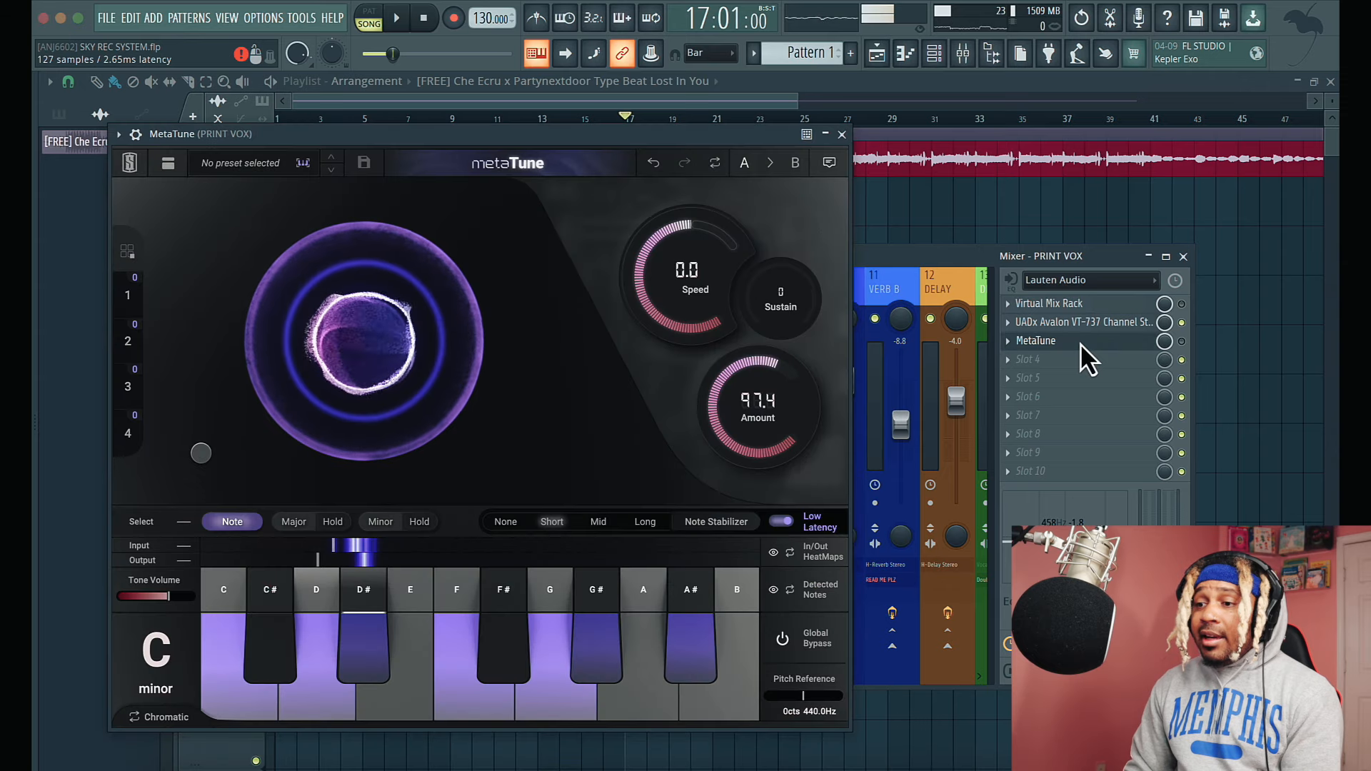
{"action": "left_click_drag", "start_coordinate": [705, 135], "coordinate": [936, 127]}
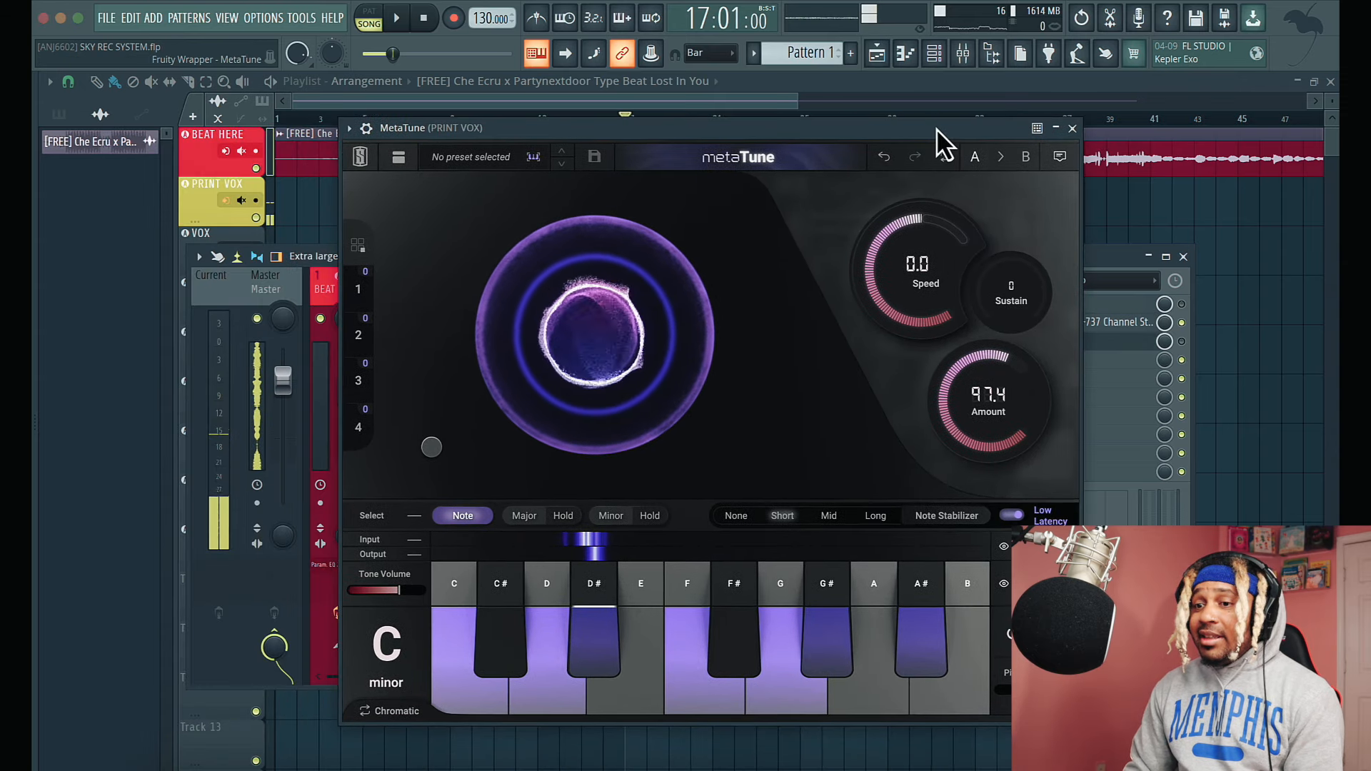
{"action": "left_click", "coordinate": [1182, 342]}
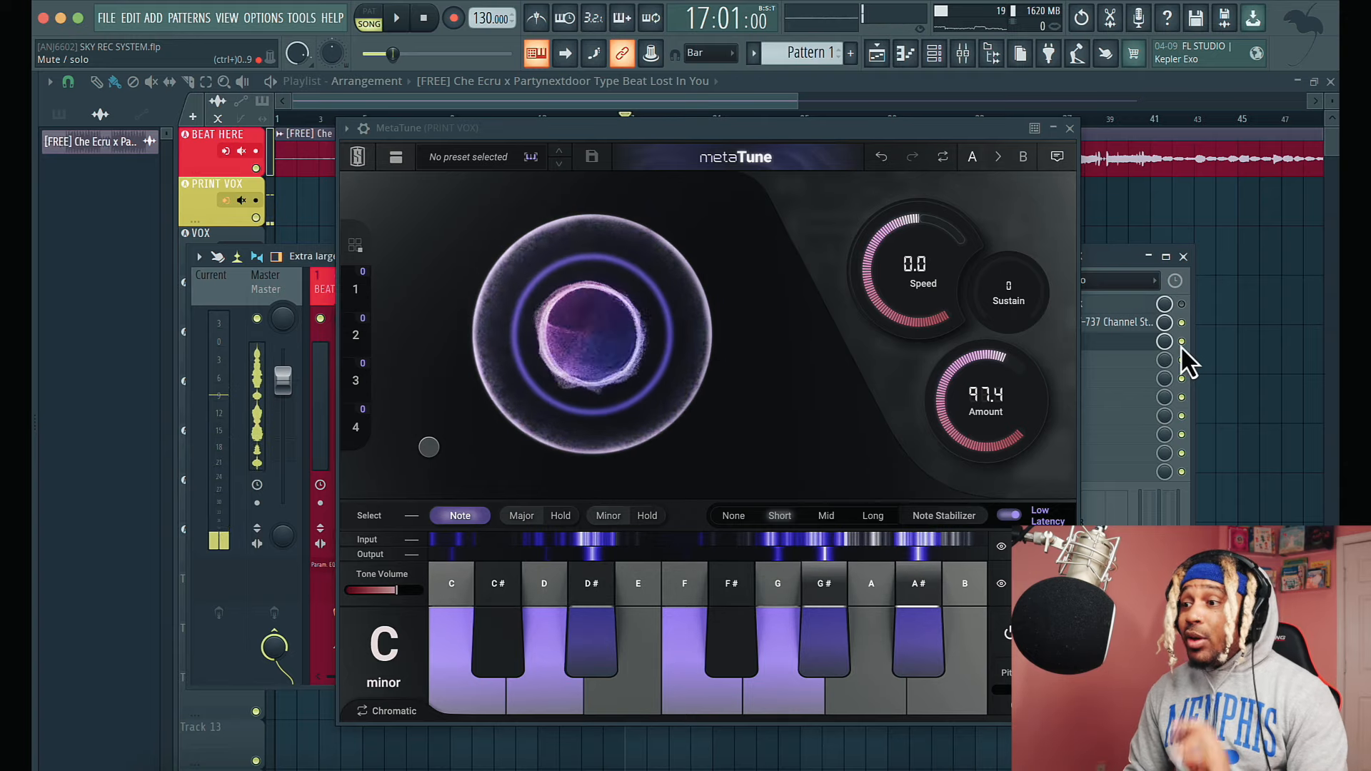
{"action": "left_click", "coordinate": [1181, 342]}
{"action": "left_click", "coordinate": [1070, 129]}
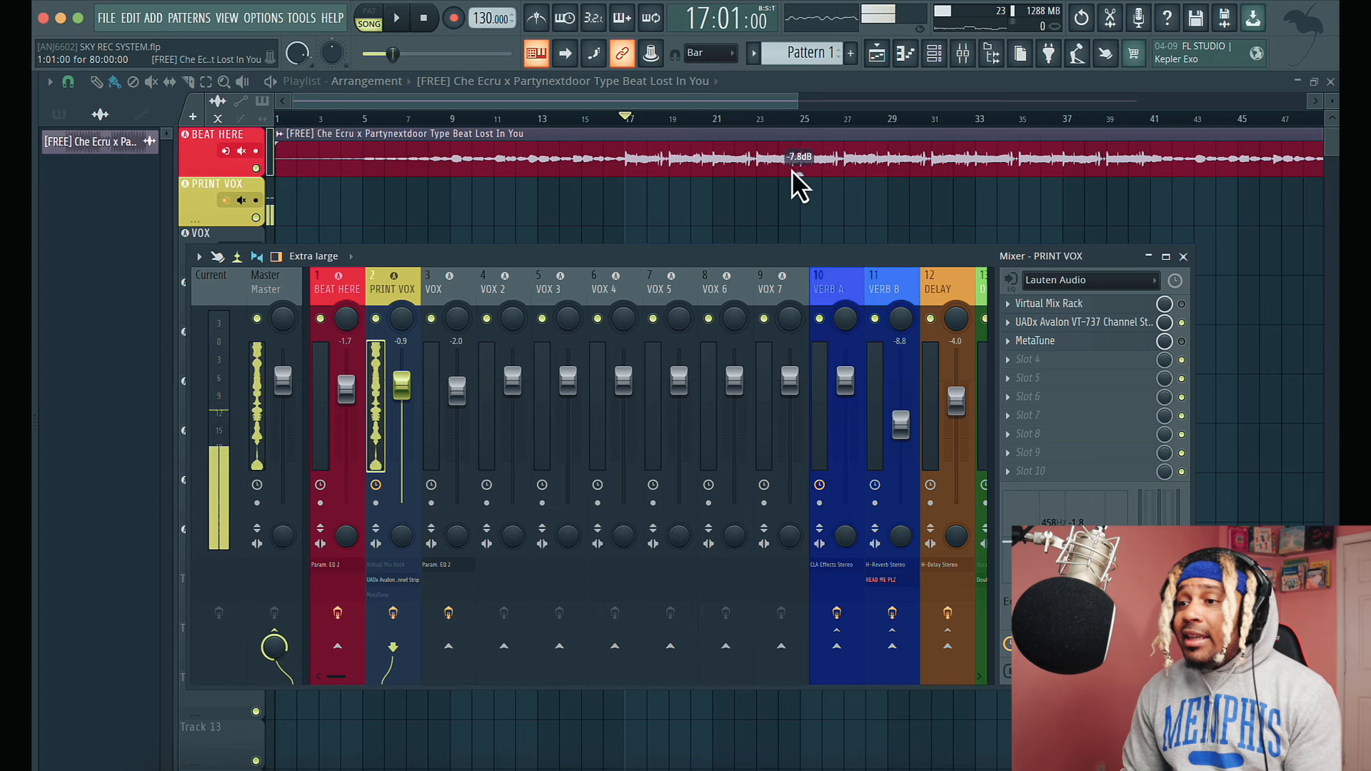
Boost the BEAT HERE clip's gain to 34.7 dB to magnify the waveform at its start
{"action": "left_click_drag", "start_coordinate": [799, 174], "coordinate": [794, 148]}
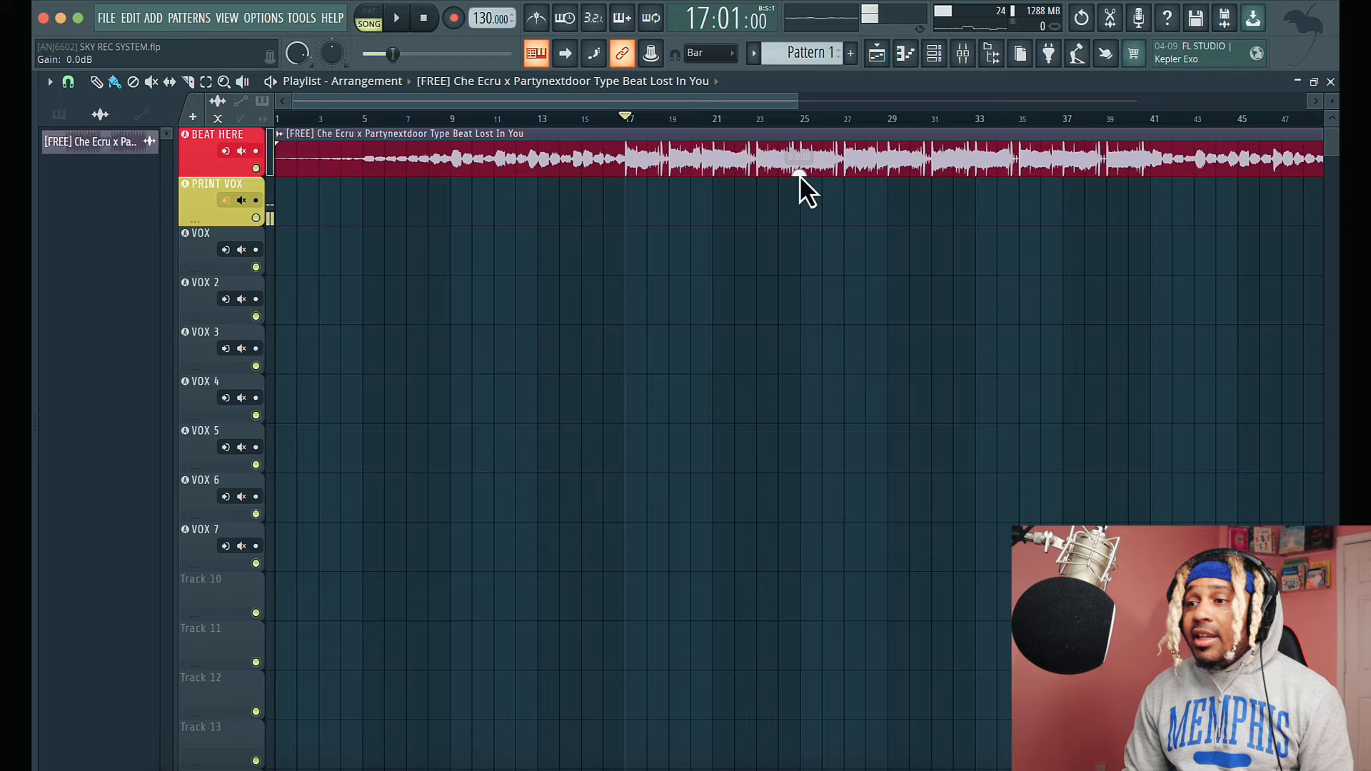
{"action": "left_click_drag", "start_coordinate": [796, 100], "coordinate": [612, 108]}
{"action": "left_click_drag", "start_coordinate": [802, 177], "coordinate": [785, 110]}
{"action": "left_click_drag", "start_coordinate": [1331, 101], "coordinate": [46, 24]}
{"action": "left_click_drag", "start_coordinate": [620, 109], "coordinate": [187, 114]}
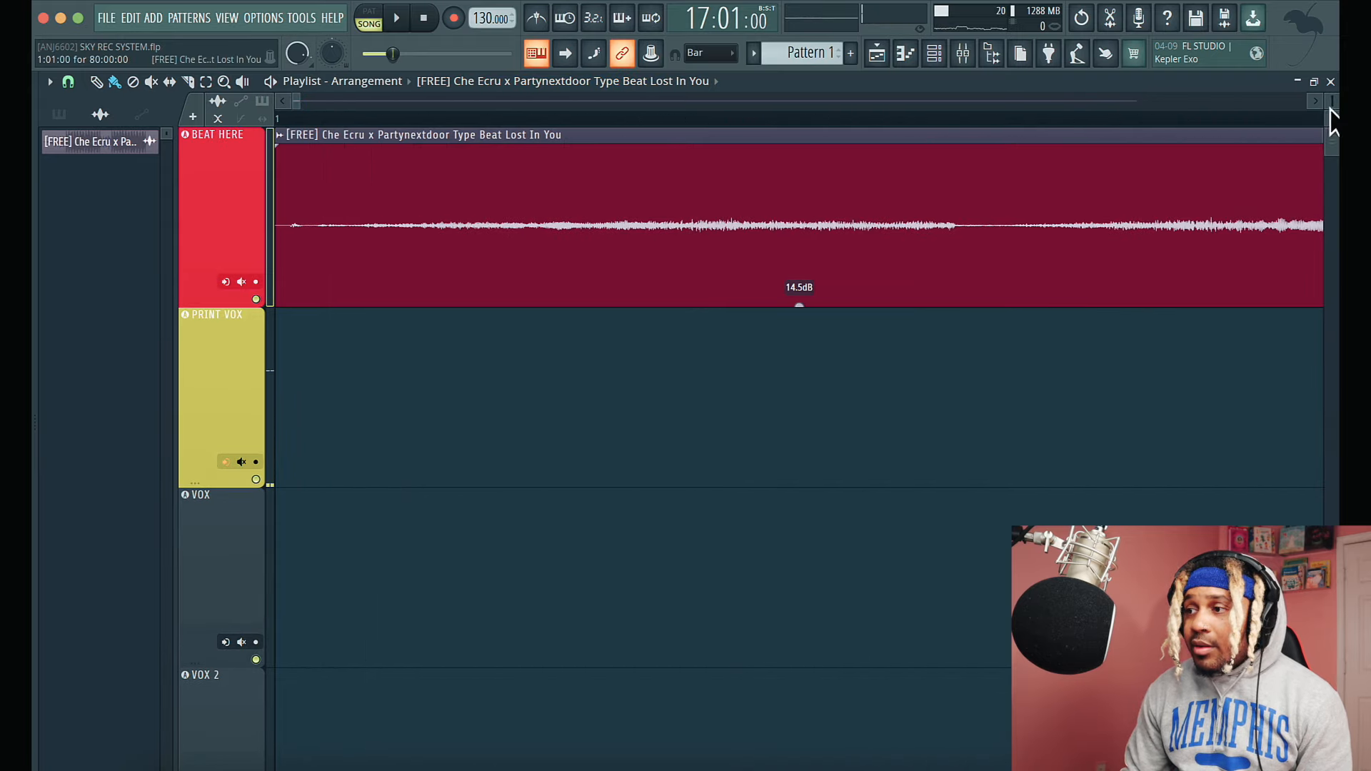
{"action": "left_click_drag", "start_coordinate": [1331, 114], "coordinate": [50, 79]}
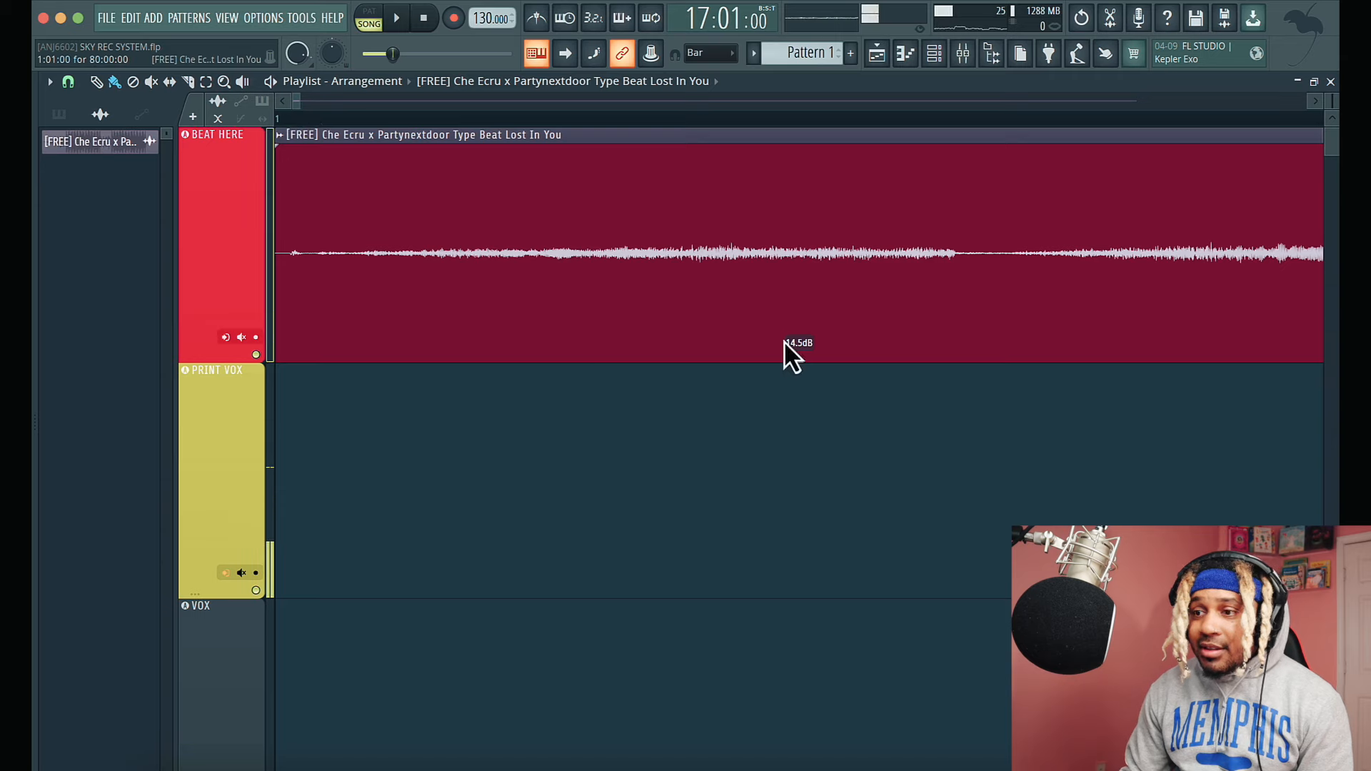
{"action": "left_click_drag", "start_coordinate": [800, 359], "coordinate": [789, 271]}
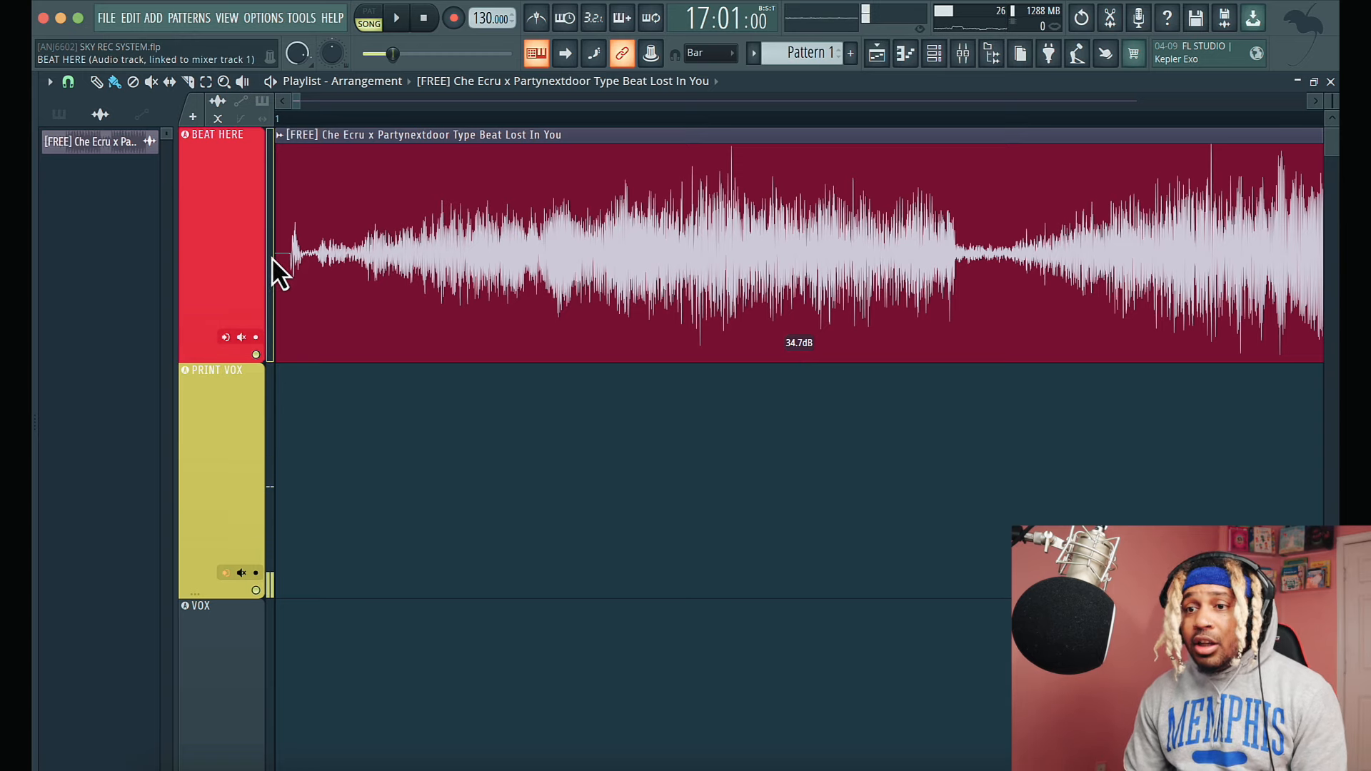
Trim the silence from the start of the BEAT HERE clip in its clip settings and lower its boosted gain
{"action": "double_click", "coordinate": [489, 309]}
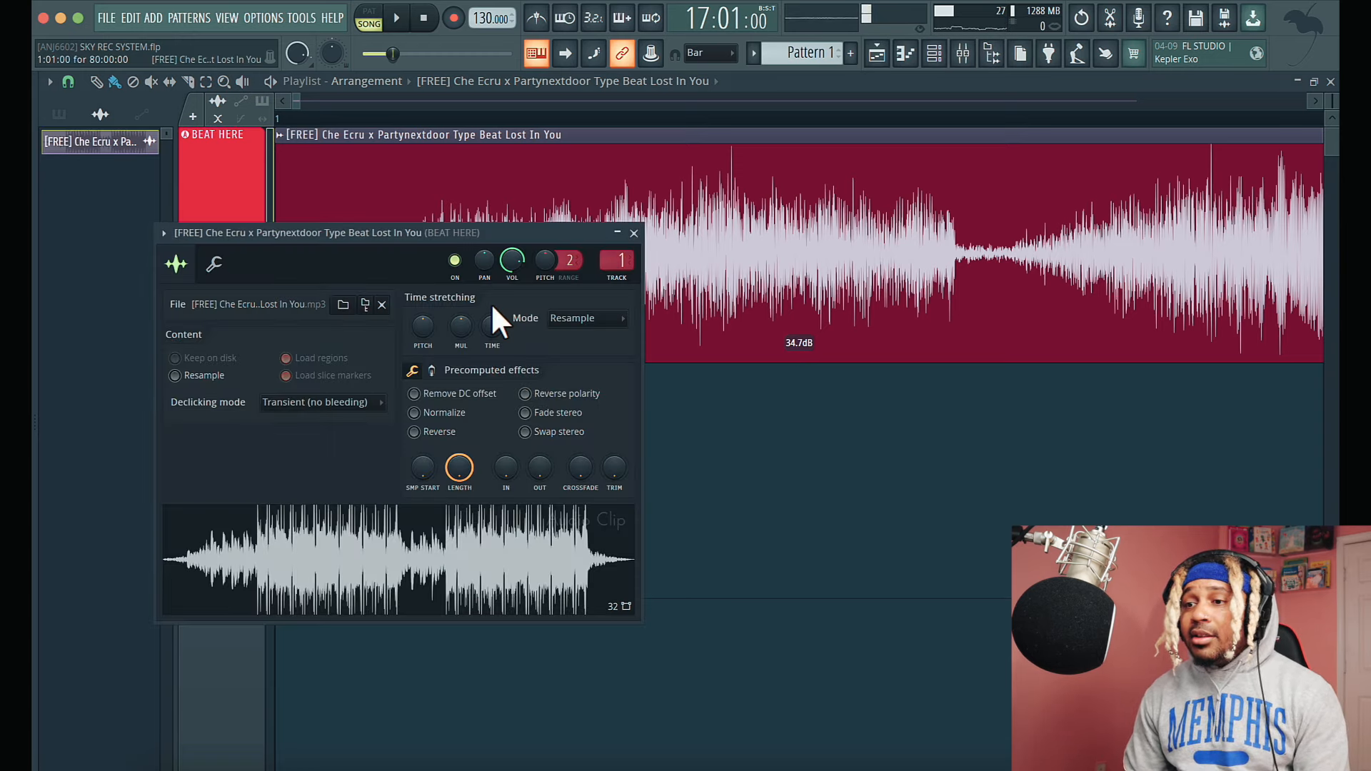
{"action": "left_click_drag", "start_coordinate": [449, 232], "coordinate": [778, 327]}
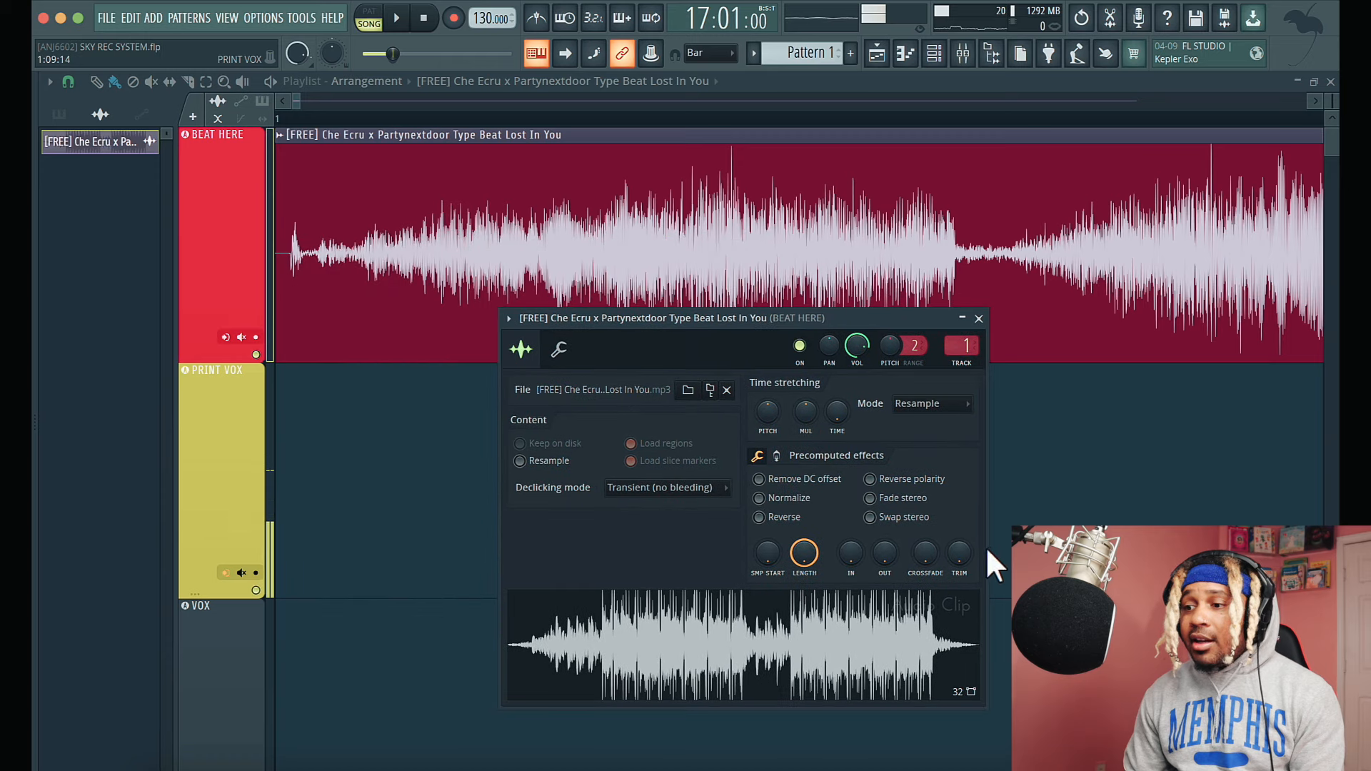
{"action": "left_click_drag", "start_coordinate": [960, 558], "coordinate": [954, 476]}
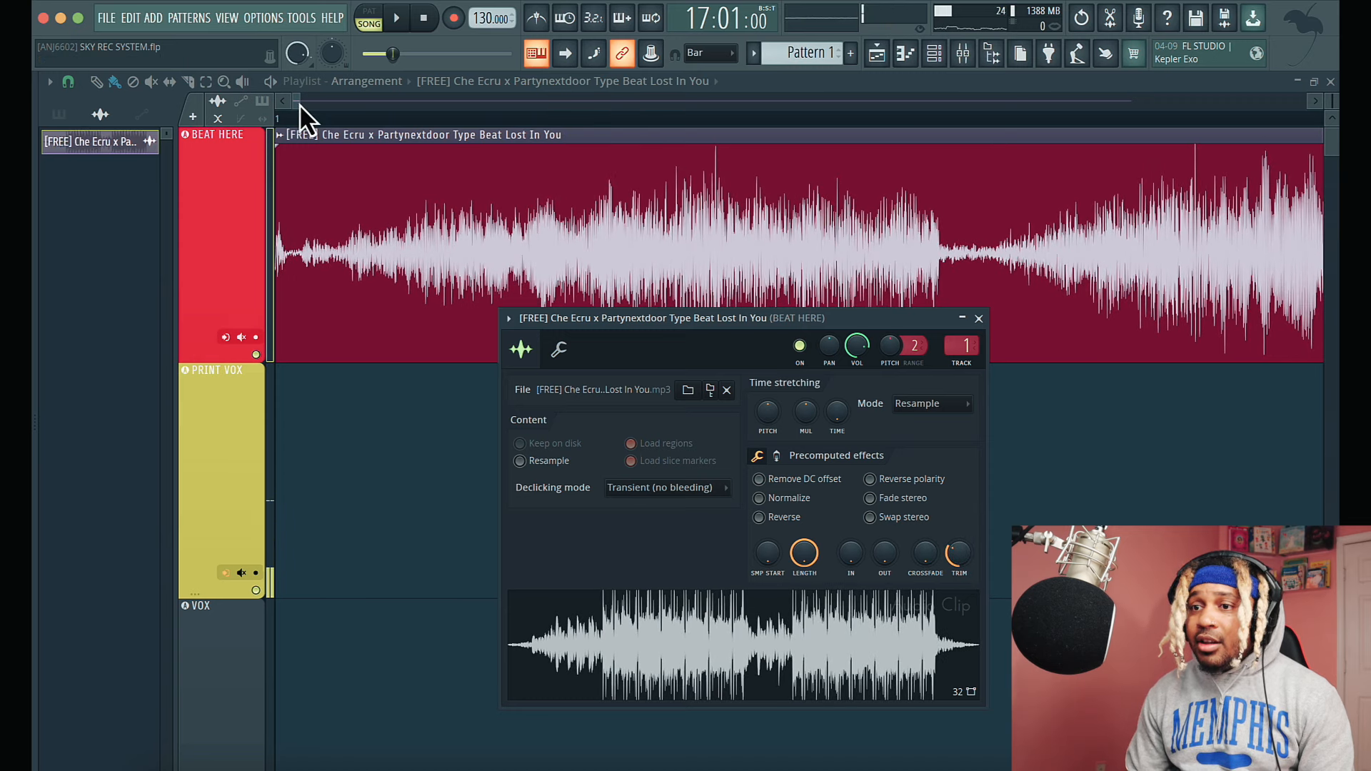
{"action": "left_click_drag", "start_coordinate": [298, 104], "coordinate": [499, 127]}
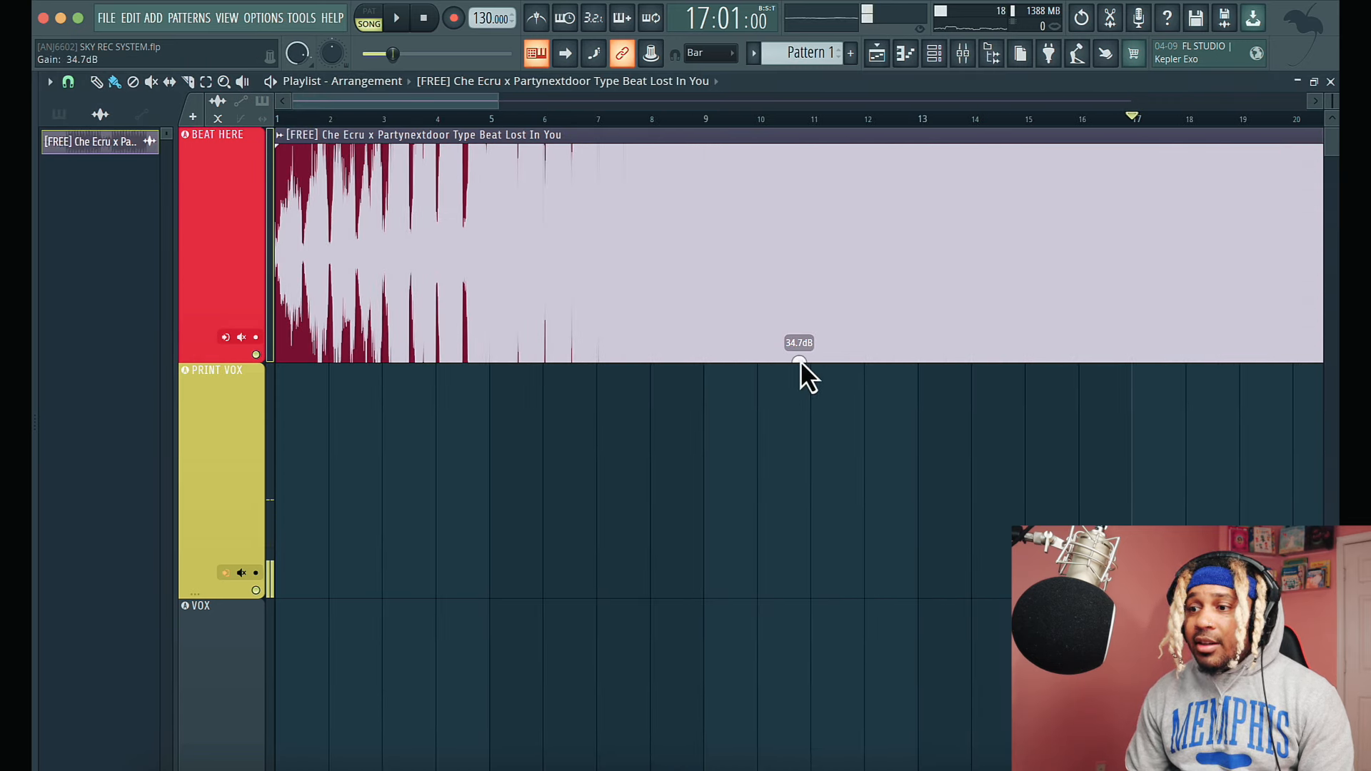
{"action": "left_click_drag", "start_coordinate": [800, 360], "coordinate": [794, 476]}
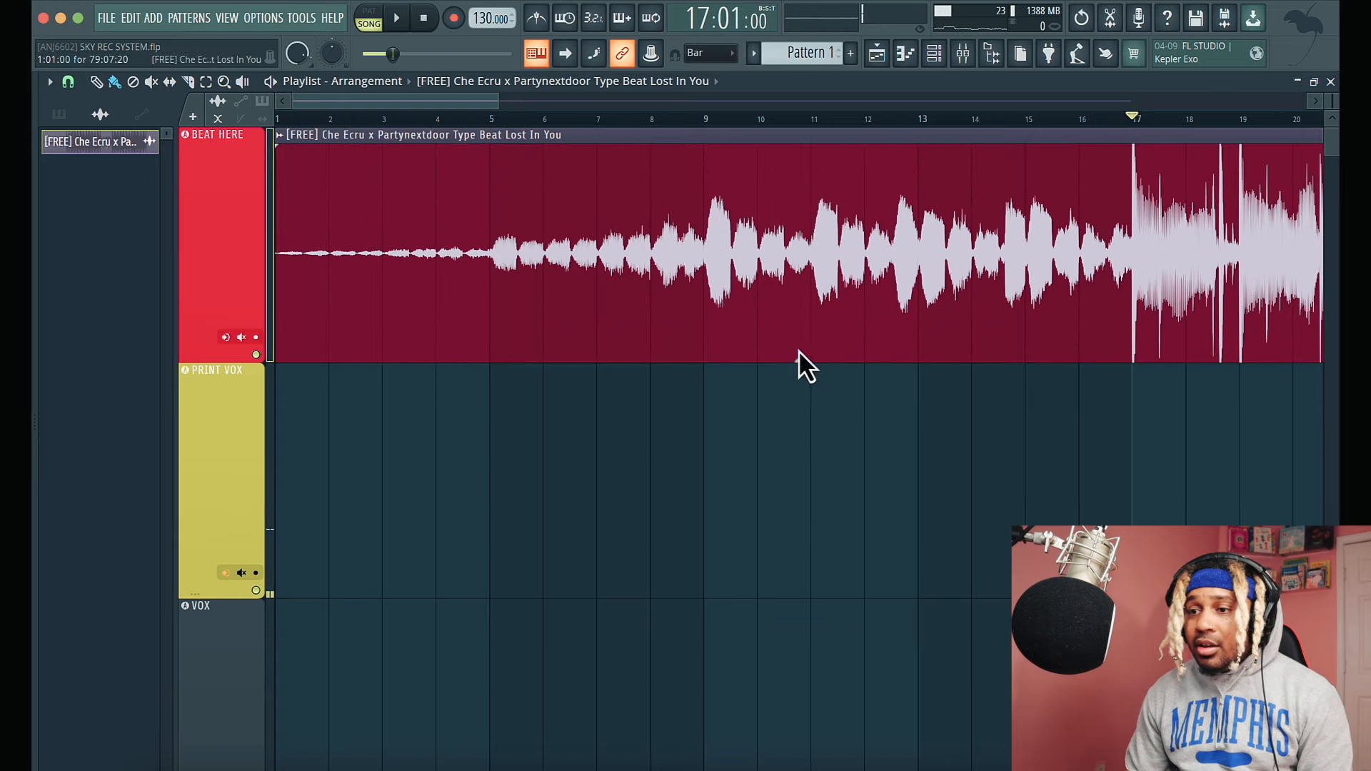
Loop bars 5 to 9 of the beat and play them with the metronome to check the timing, and clear the selection
{"action": "left_click", "coordinate": [490, 120]}
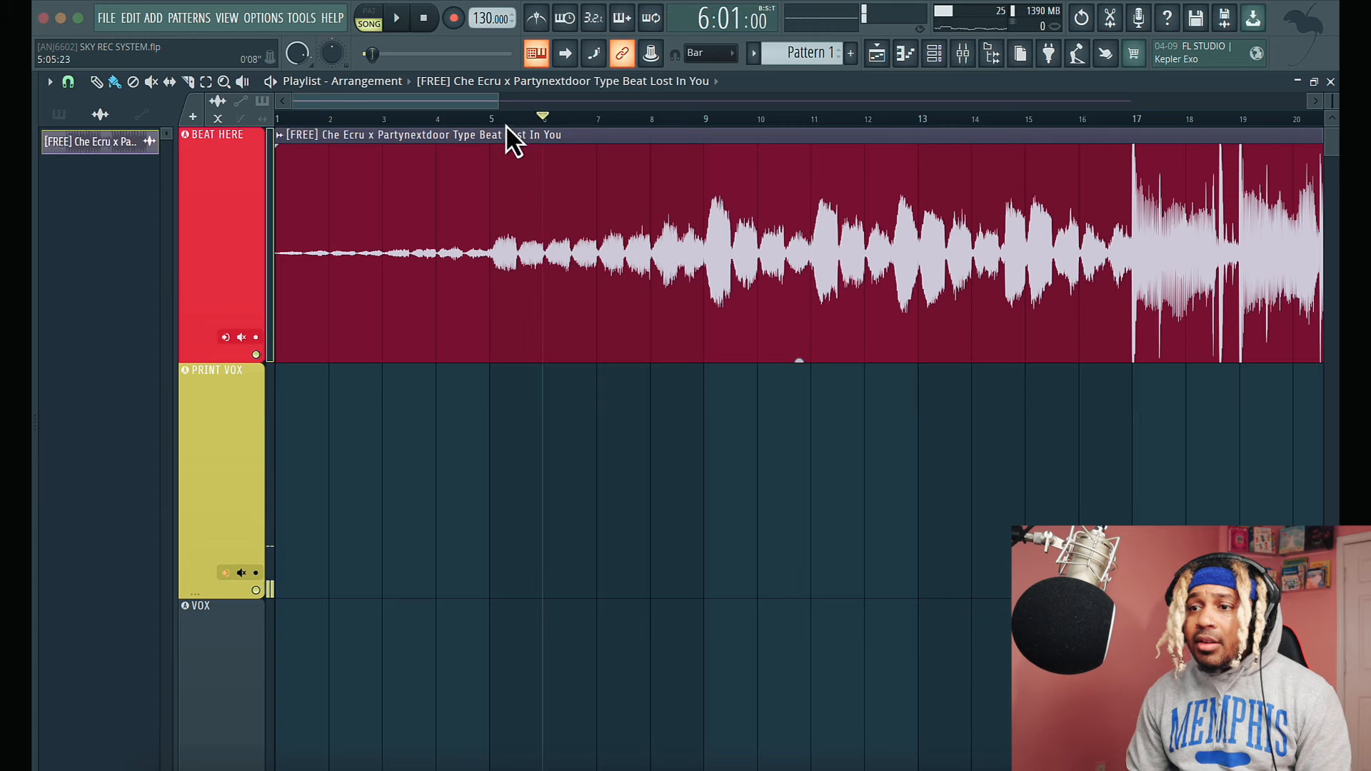
{"action": "left_click_drag", "start_coordinate": [530, 123], "coordinate": [1069, 133]}
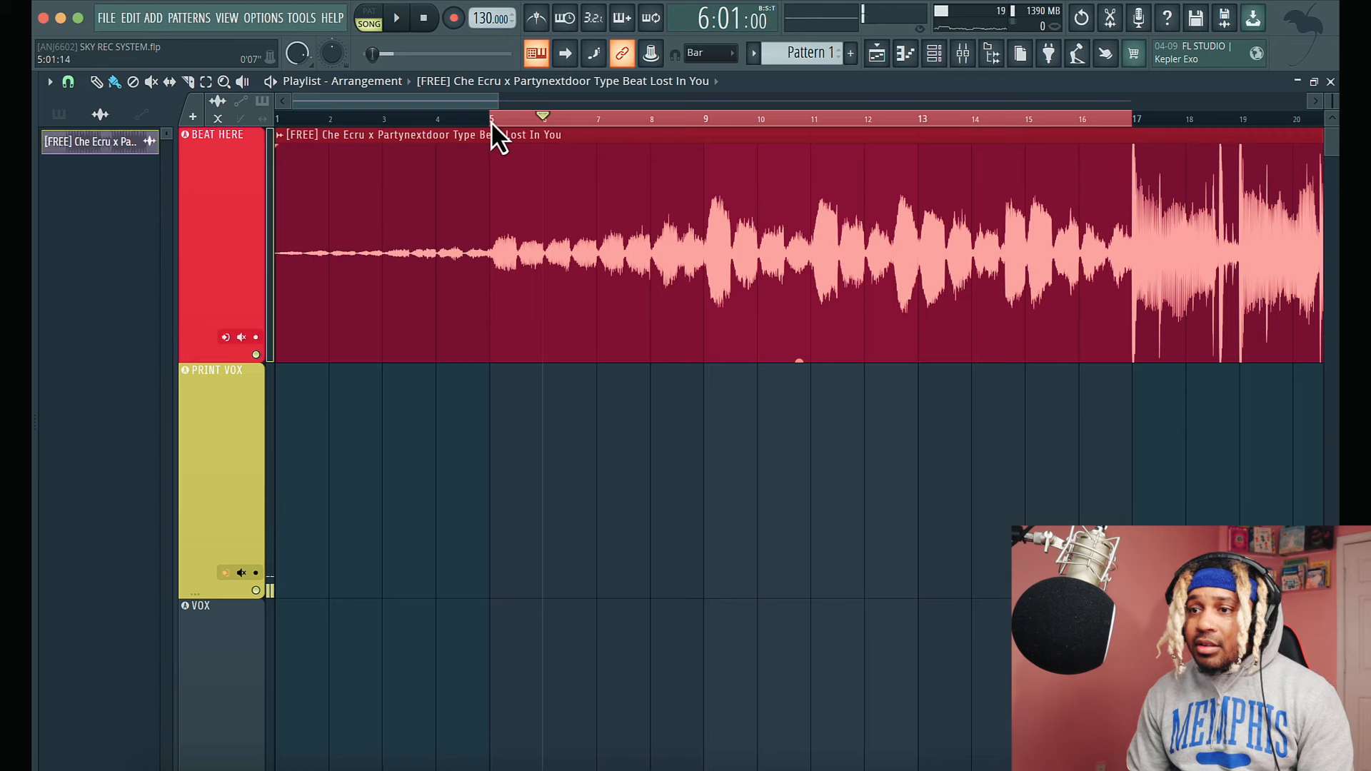
{"action": "left_click", "coordinate": [806, 118]}
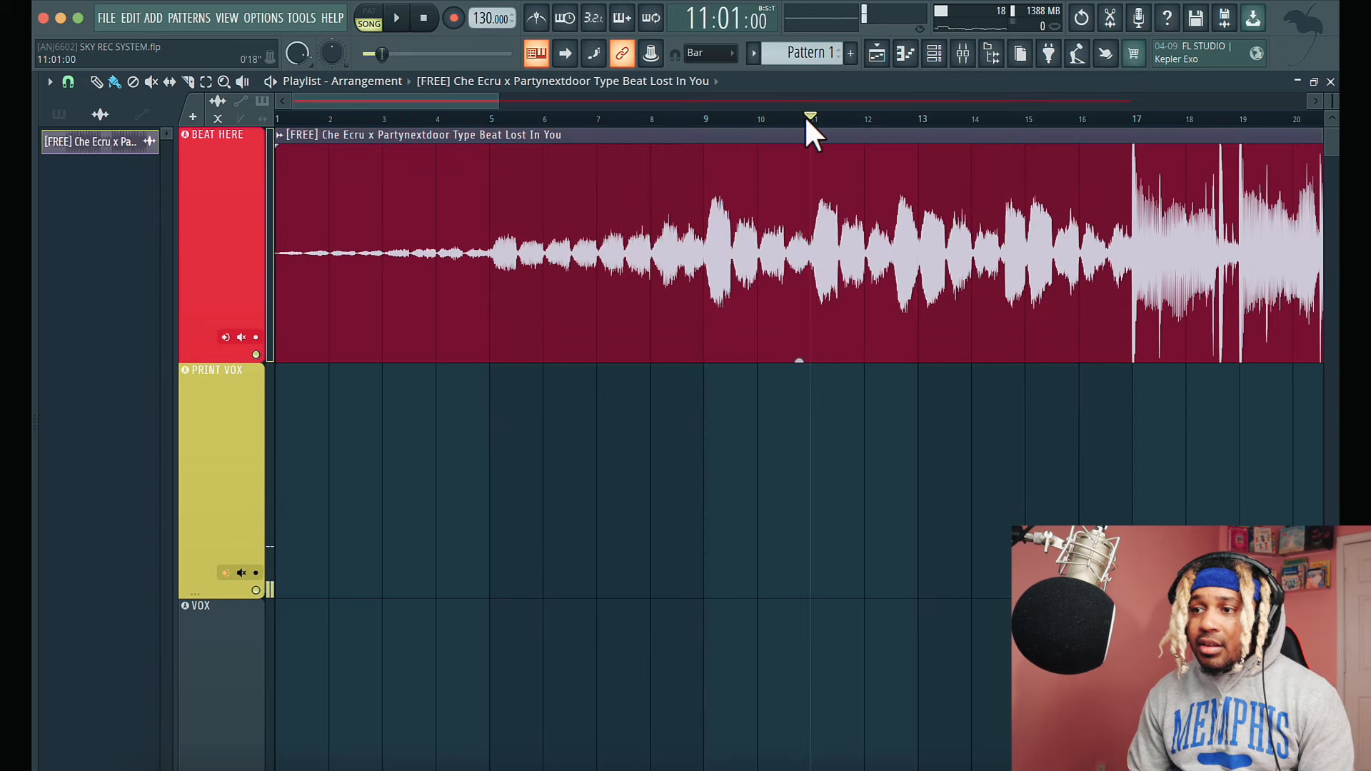
{"action": "left_click_drag", "start_coordinate": [490, 123], "coordinate": [520, 123]}
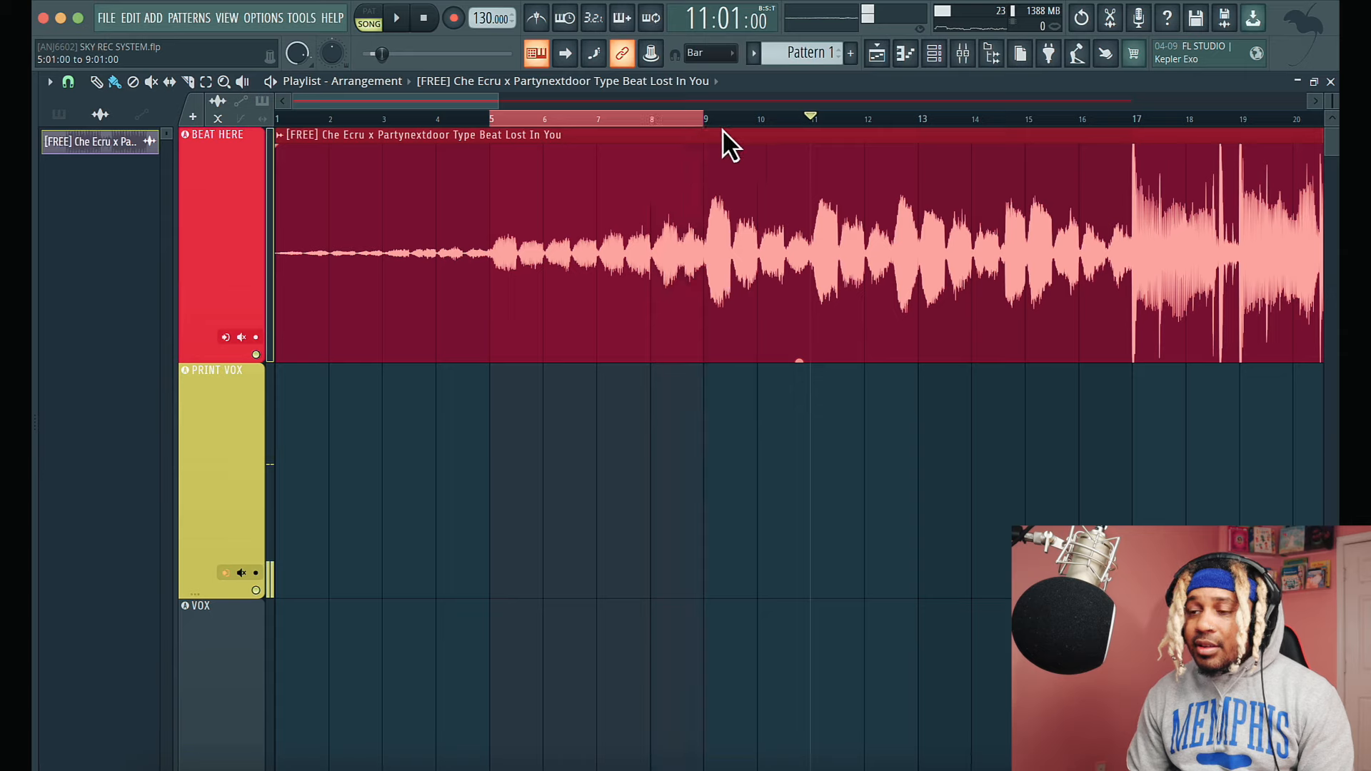
{"action": "key", "text": "space"}
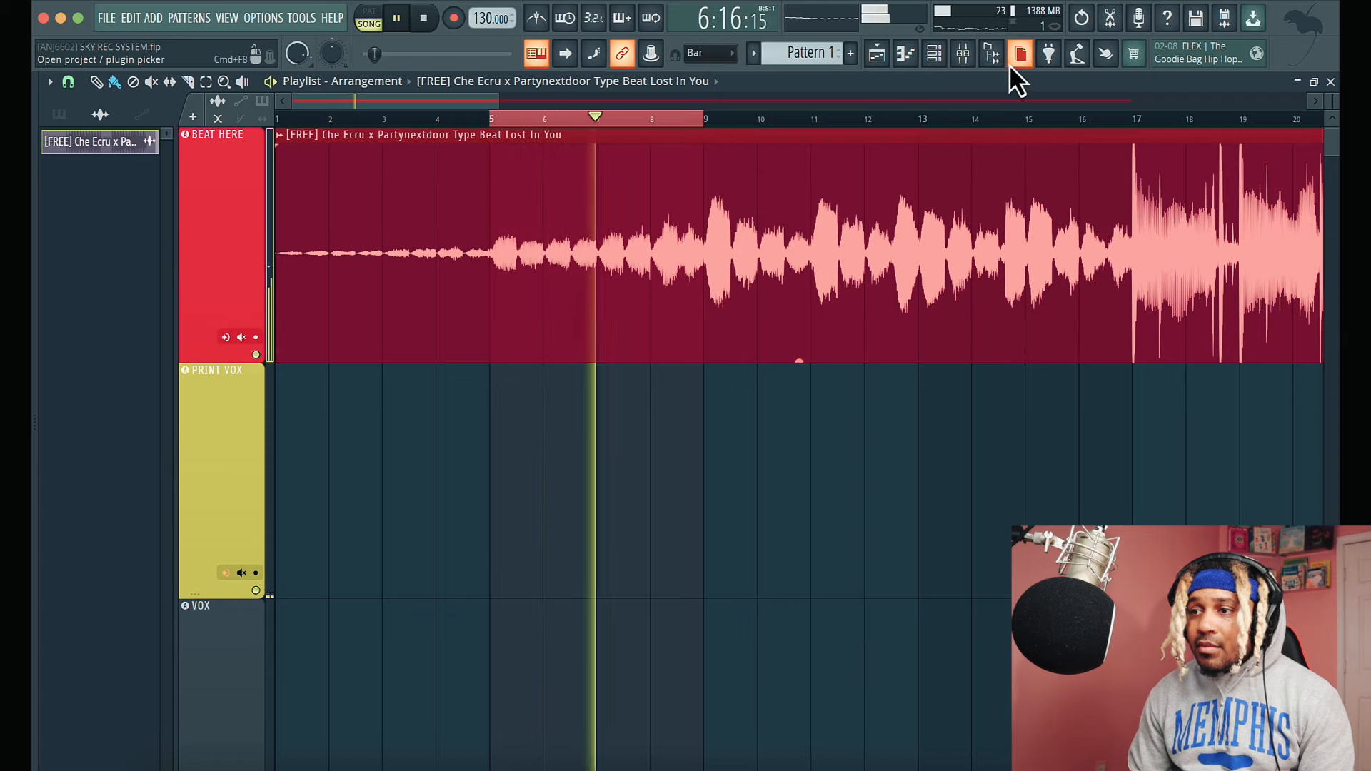
{"action": "left_click", "coordinate": [540, 28]}
{"action": "key", "text": "space"}
{"action": "left_click", "coordinate": [571, 122]}
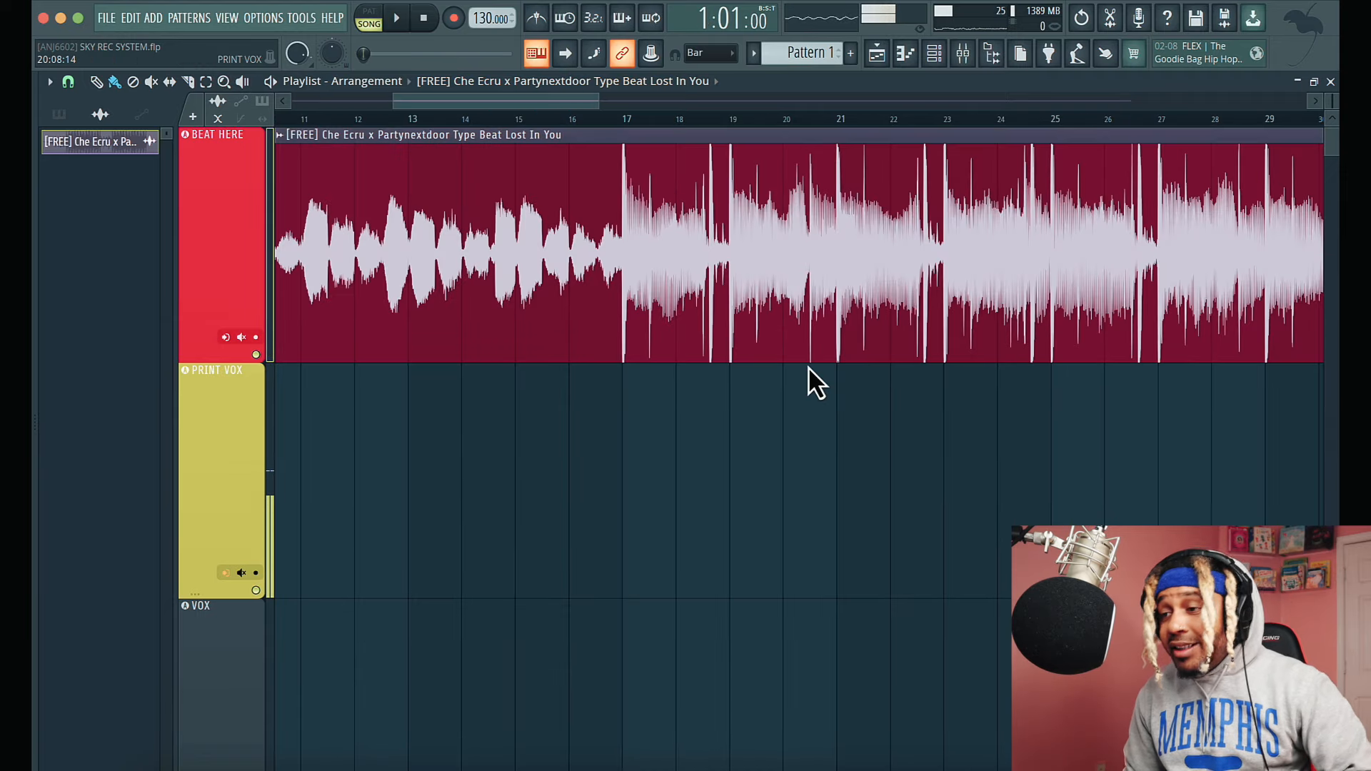
Lower the BEAT HERE clip's gain to -7.5 dB
{"action": "scroll", "coordinate": [816, 362], "scroll_direction": "left", "scroll_amount": 2}
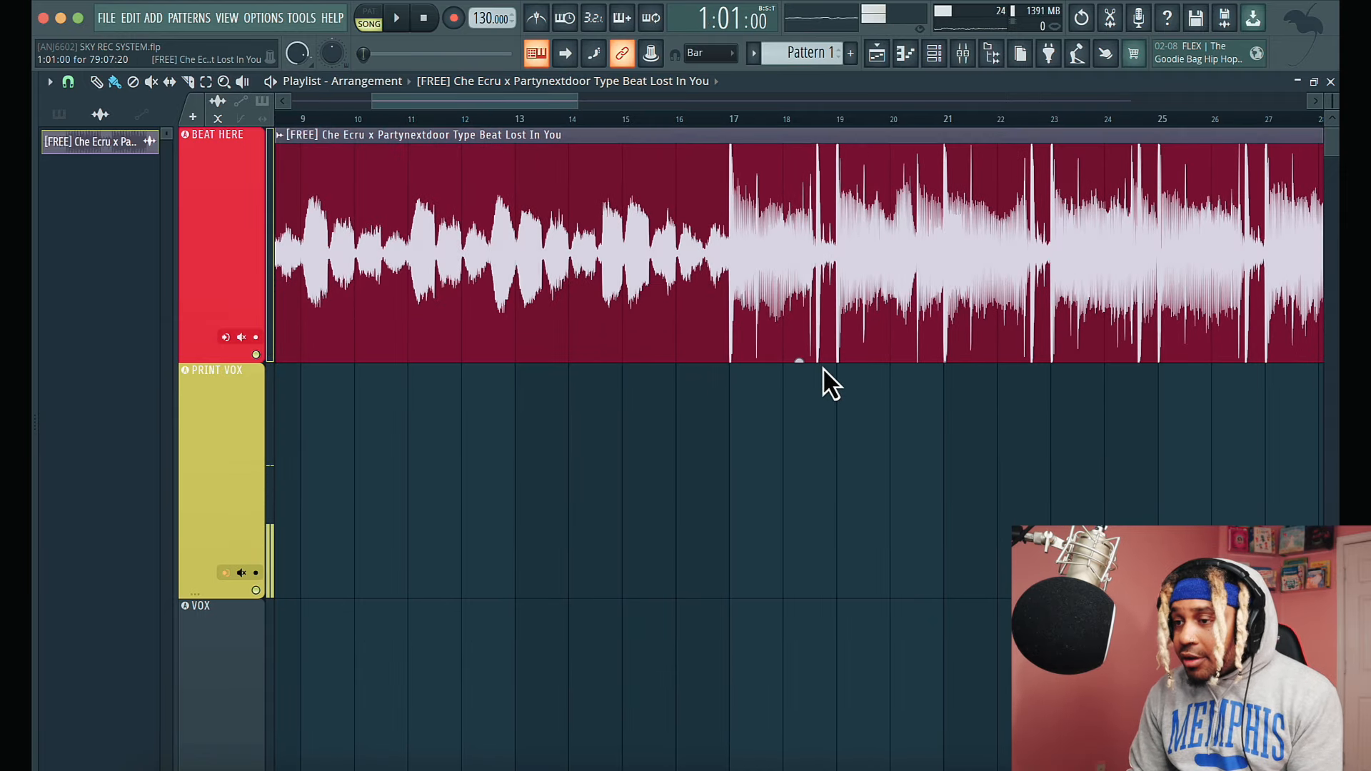
{"action": "left_click_drag", "start_coordinate": [800, 362], "coordinate": [803, 395]}
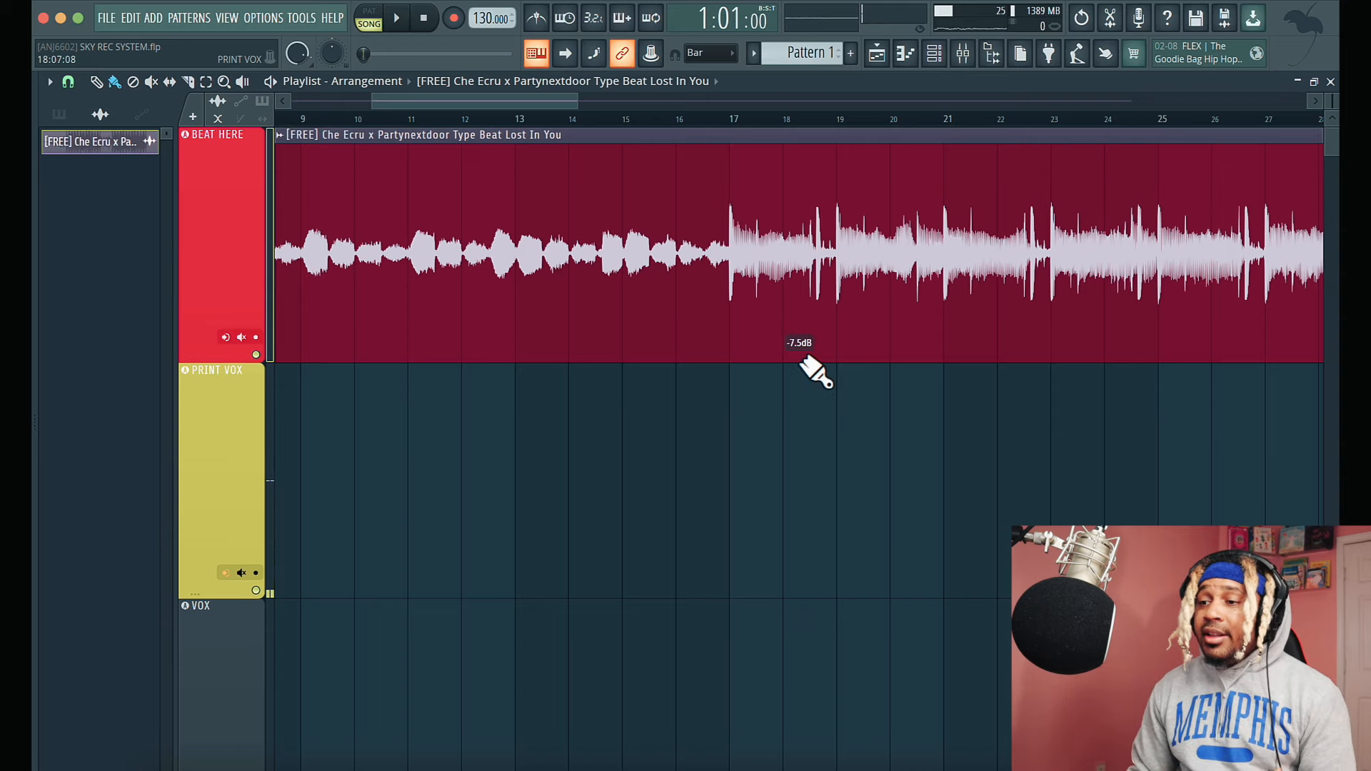
Play the beat from bar 16, check the BEAT HERE track's level in the mixer, and stop playback
{"action": "scroll", "coordinate": [800, 359], "scroll_direction": "right", "scroll_amount": 2}
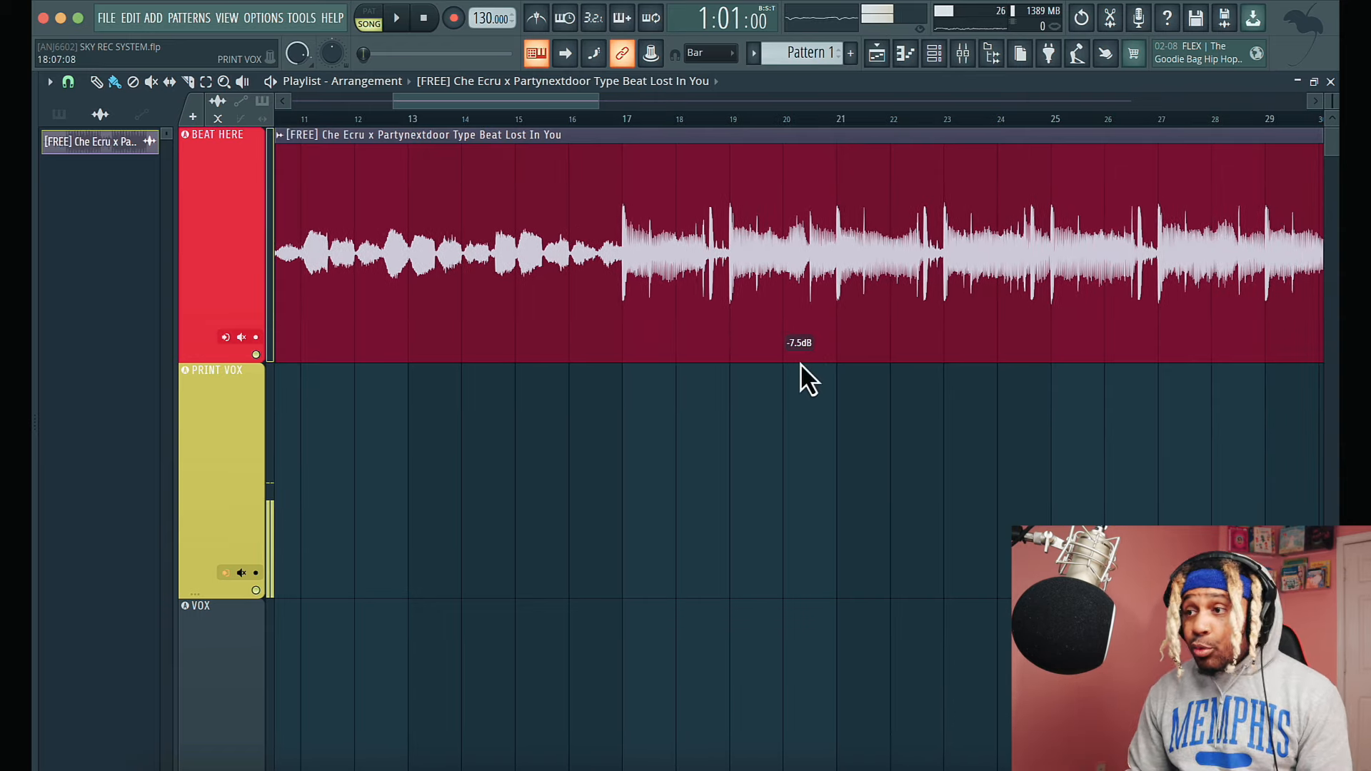
{"action": "left_click", "coordinate": [963, 54]}
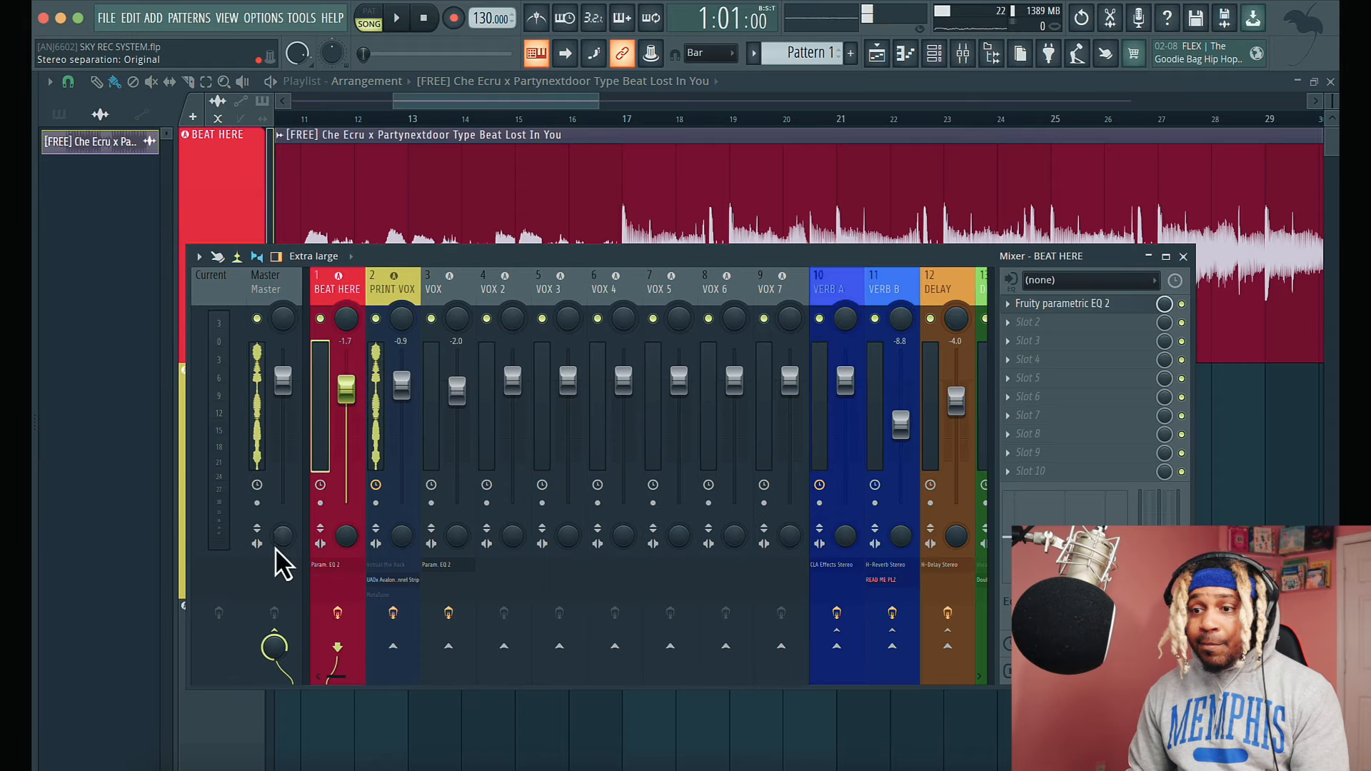
{"action": "left_click_drag", "start_coordinate": [452, 105], "coordinate": [277, 110]}
{"action": "key", "text": "space"}
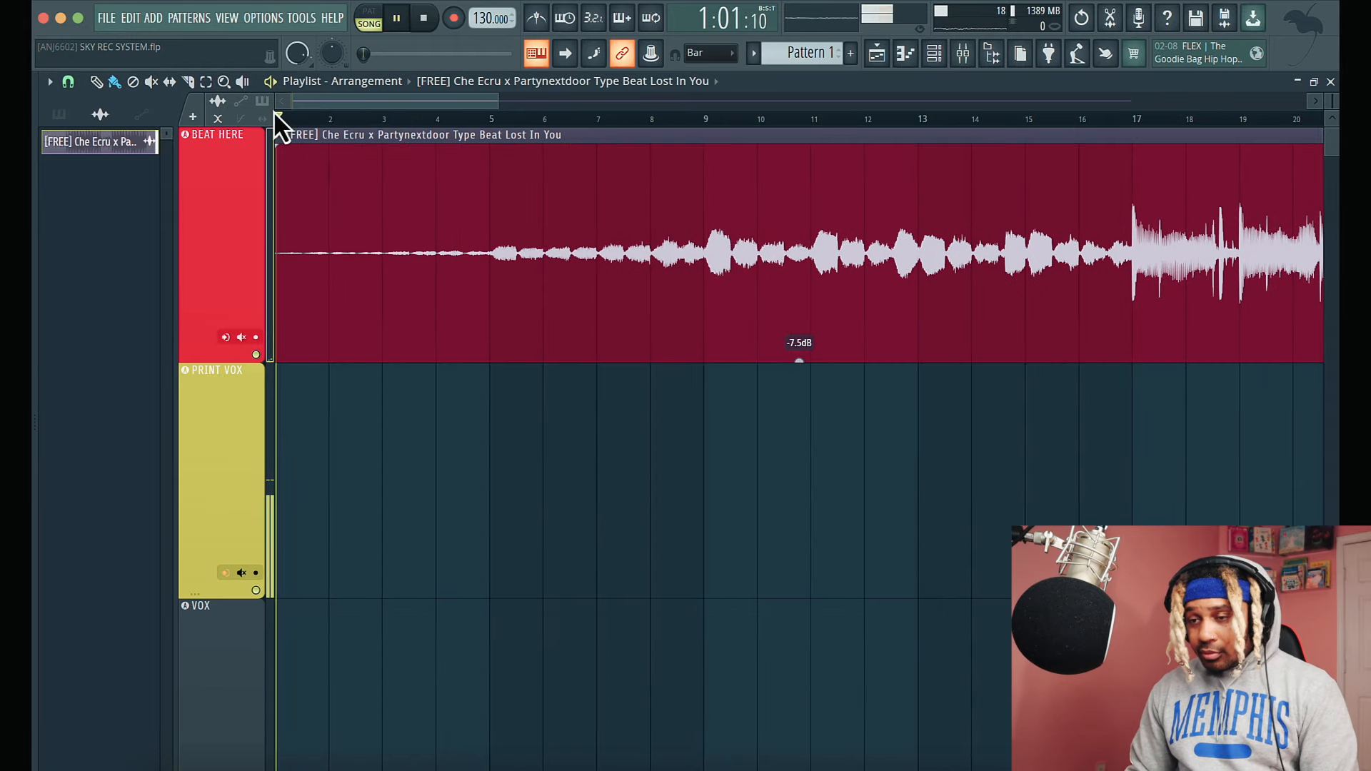
{"action": "left_click", "coordinate": [1094, 120]}
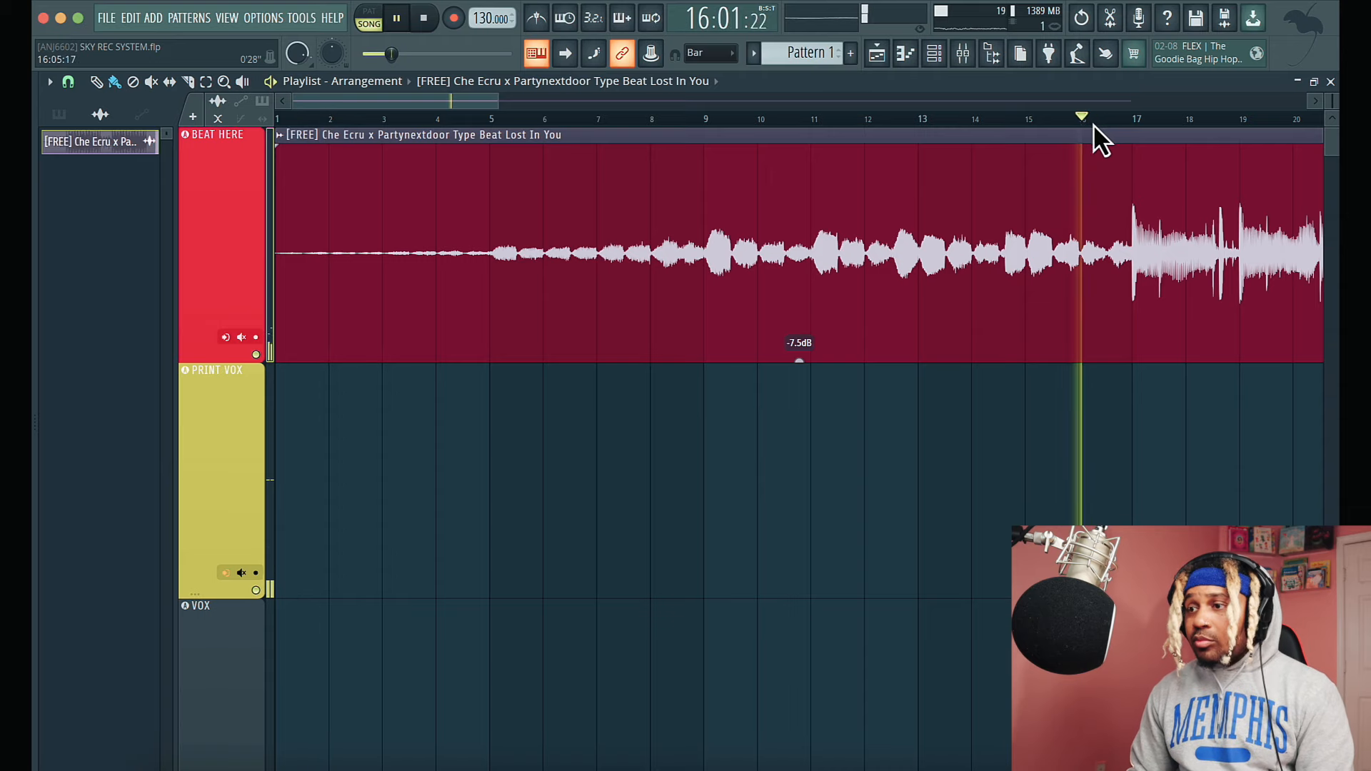
{"action": "left_click", "coordinate": [963, 53]}
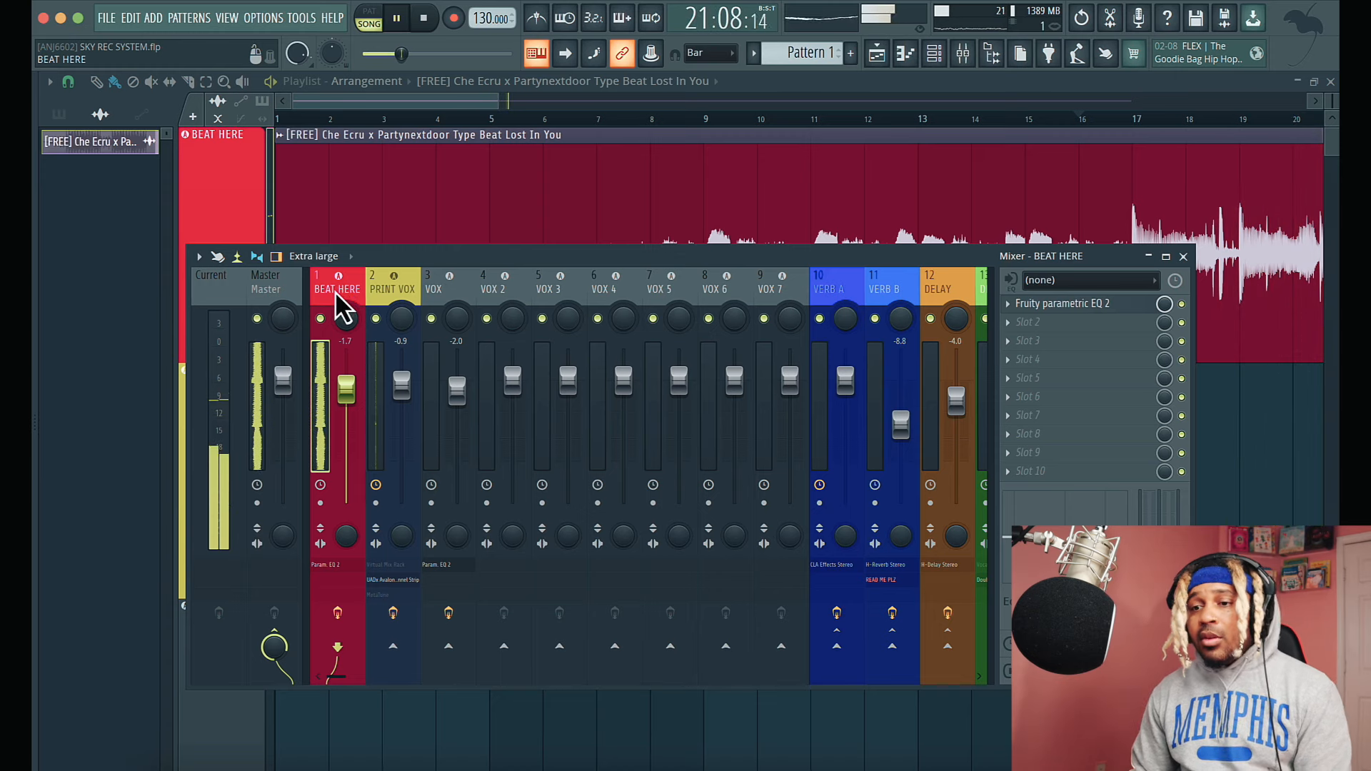
{"action": "key", "text": "space"}
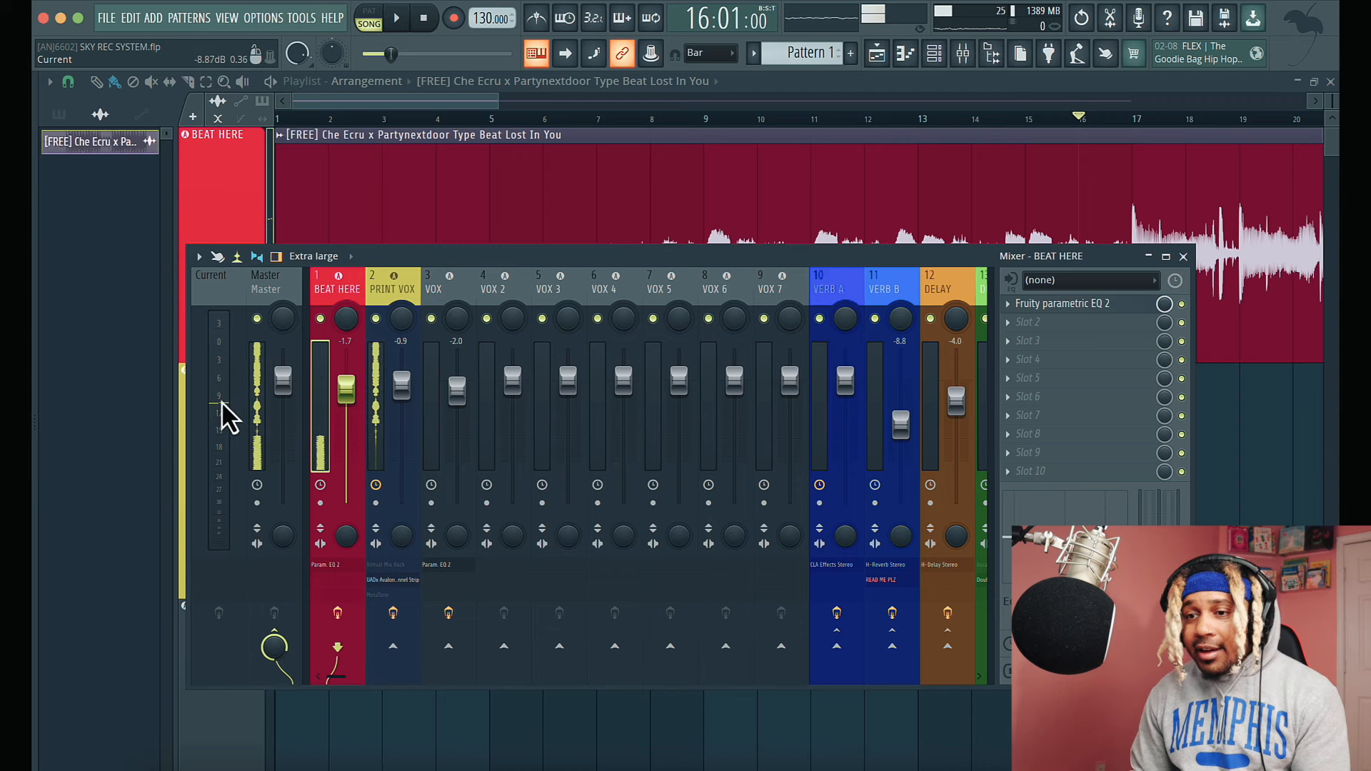
Select the PRINT VOX mixer track, check its input level, and review its UADx Avalon VT-737 channel strip settings
{"action": "left_click", "coordinate": [404, 286]}
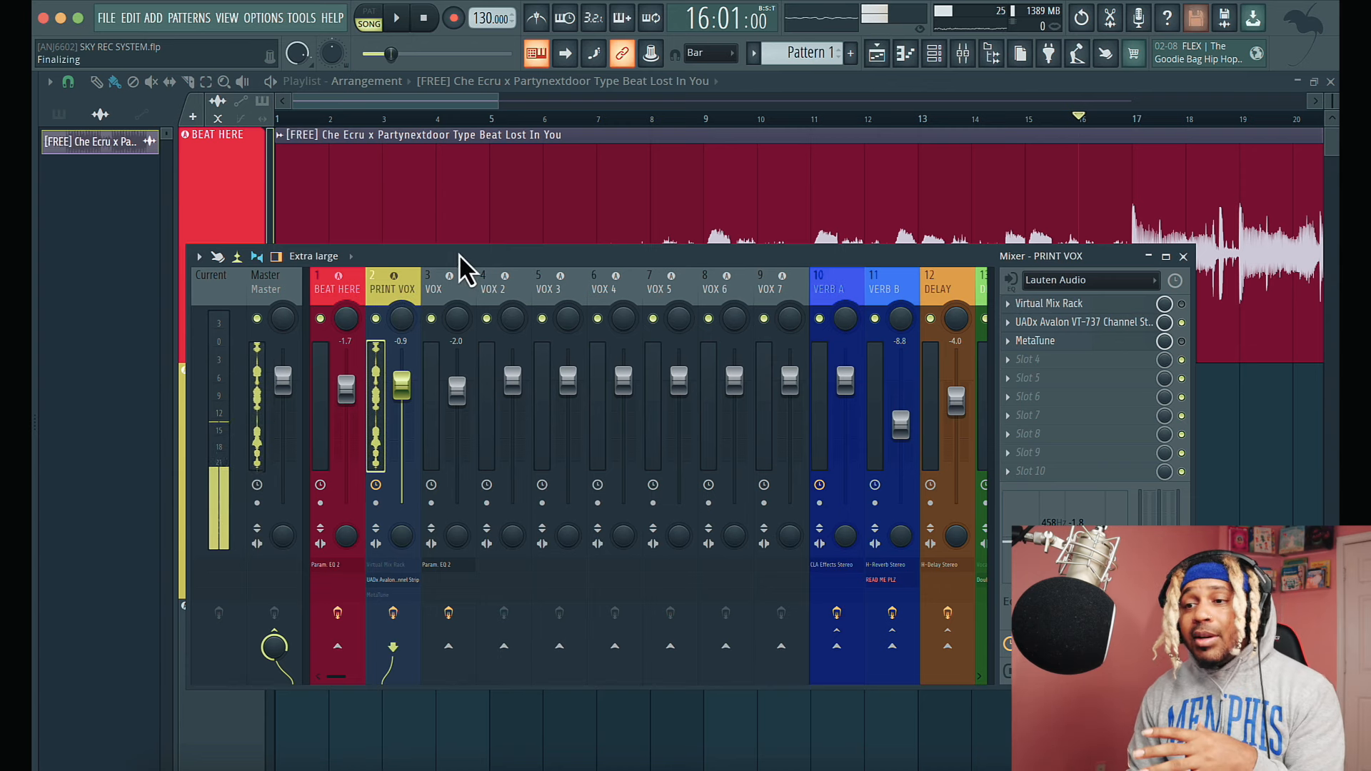
{"action": "left_click_drag", "start_coordinate": [459, 254], "coordinate": [499, 288]}
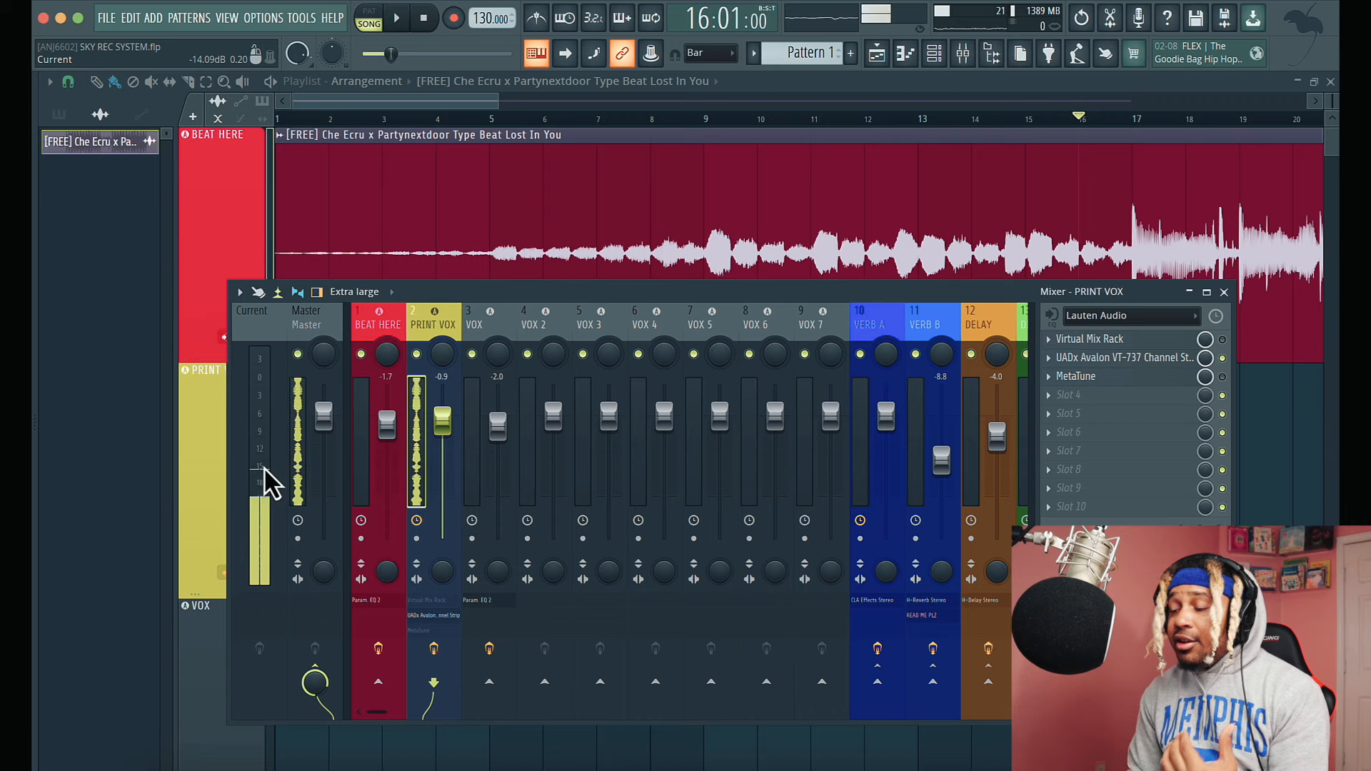
{"action": "left_click", "coordinate": [1126, 359]}
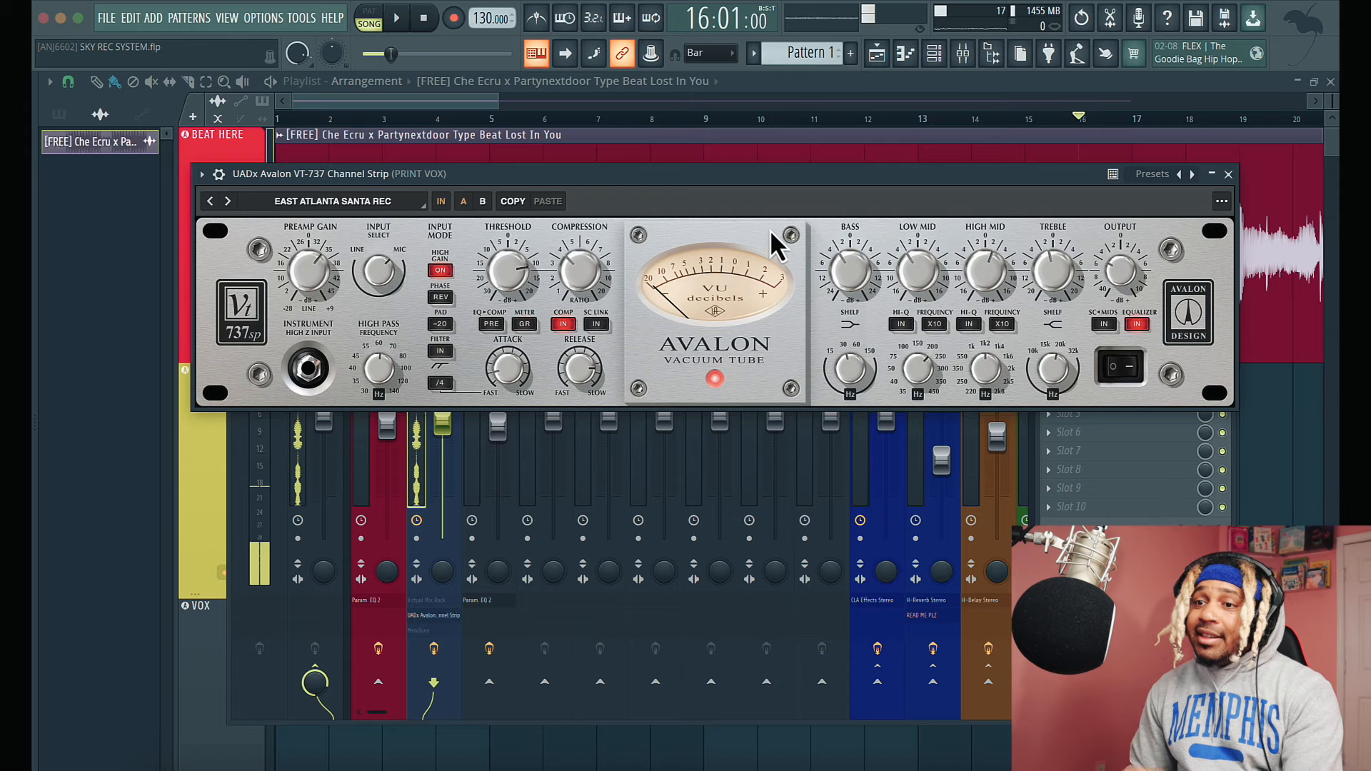
{"action": "left_click_drag", "start_coordinate": [774, 179], "coordinate": [764, 258]}
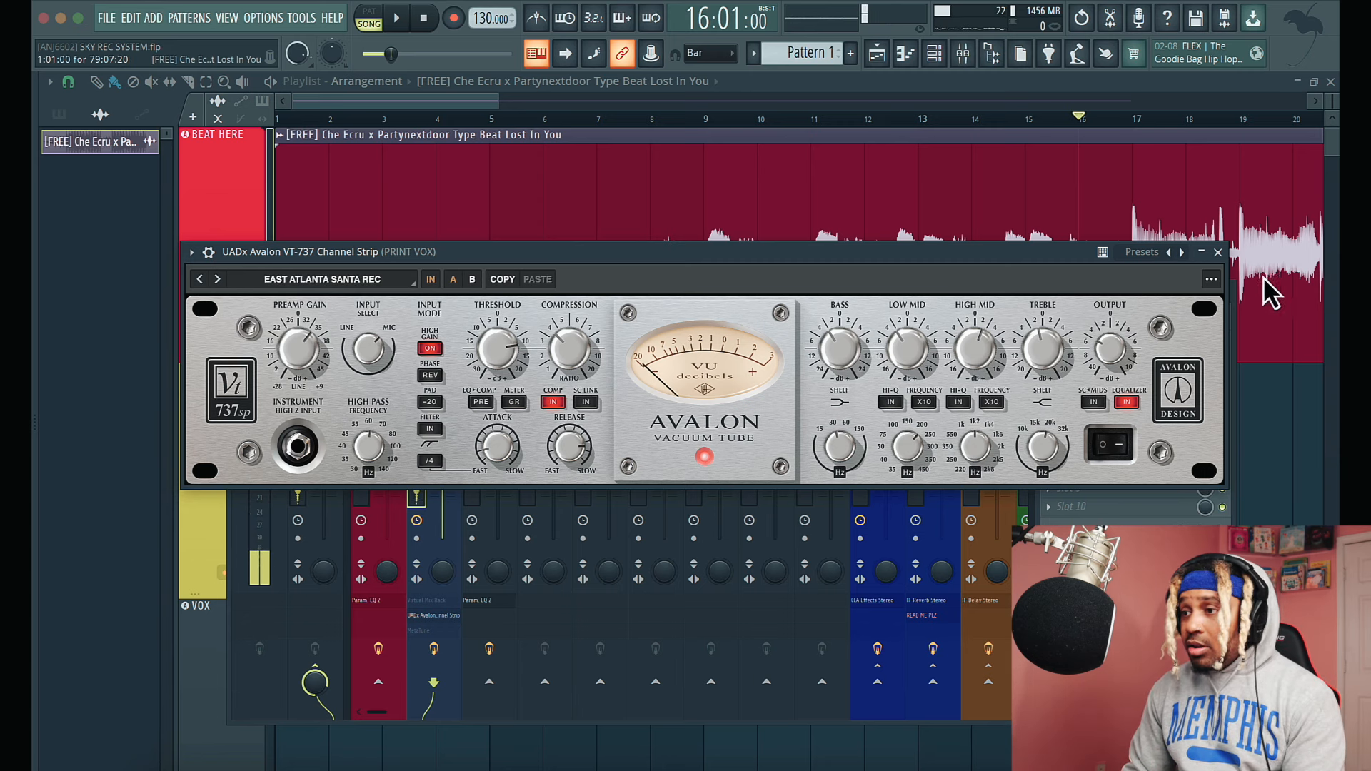
{"action": "left_click", "coordinate": [1218, 253]}
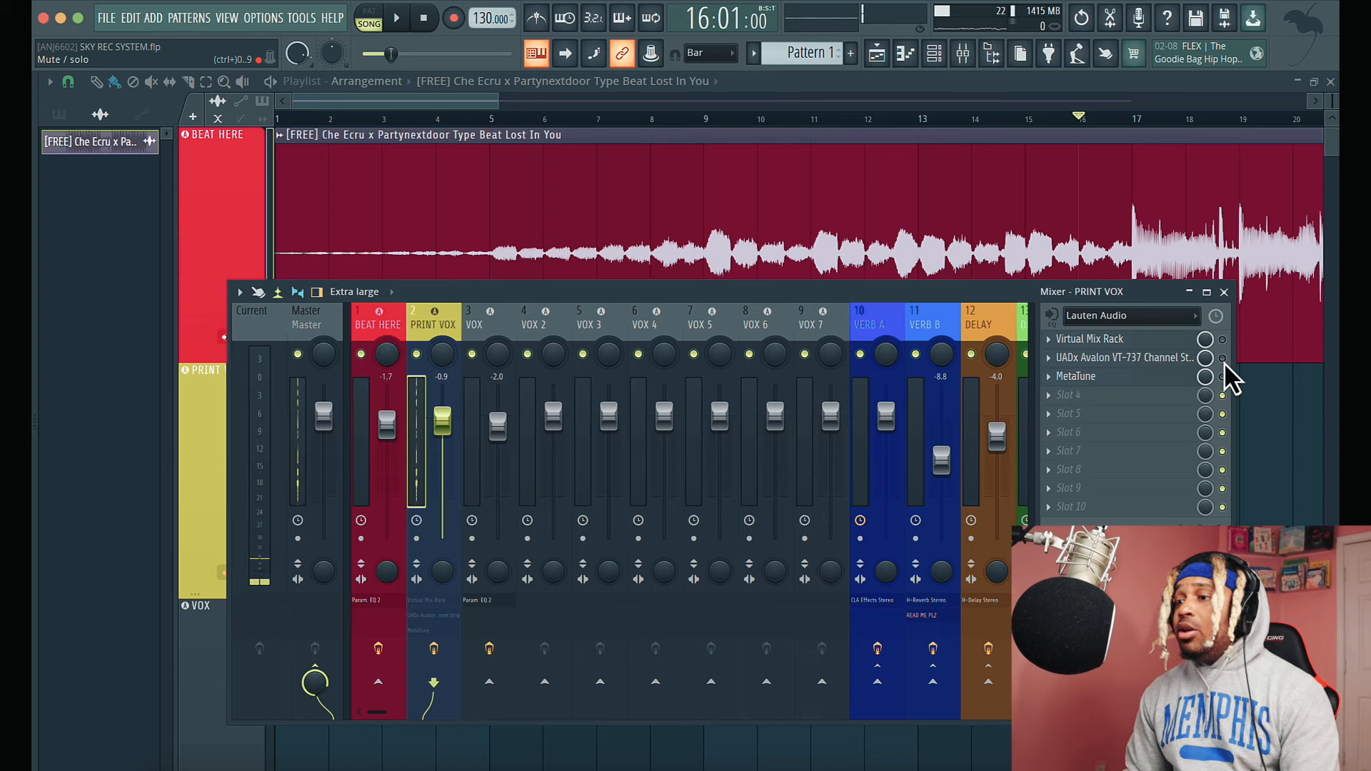
Compare the PRINT VOX level with the Avalon VT-737 channel strip bypassed and re-enabled, leaving it enabled
{"action": "left_click", "coordinate": [1223, 360]}
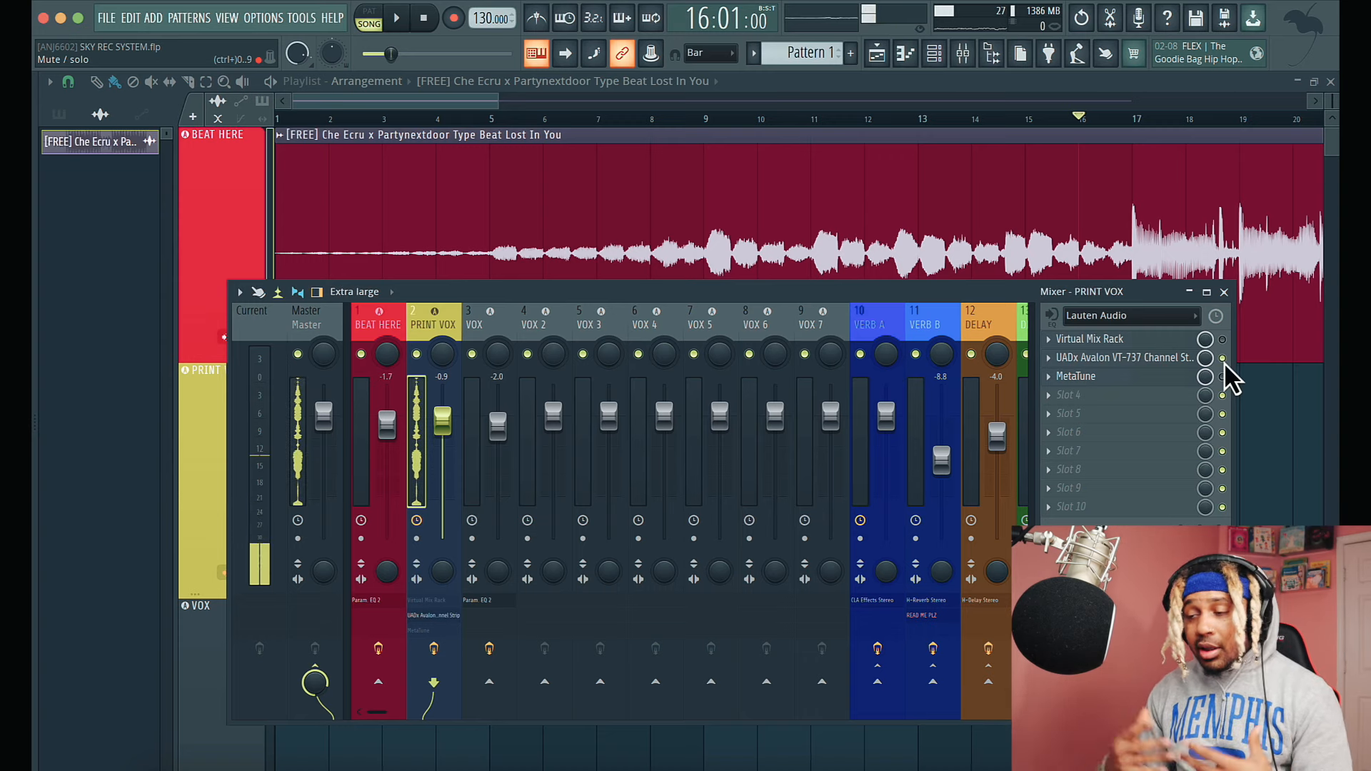
{"action": "left_click_drag", "start_coordinate": [607, 293], "coordinate": [679, 268]}
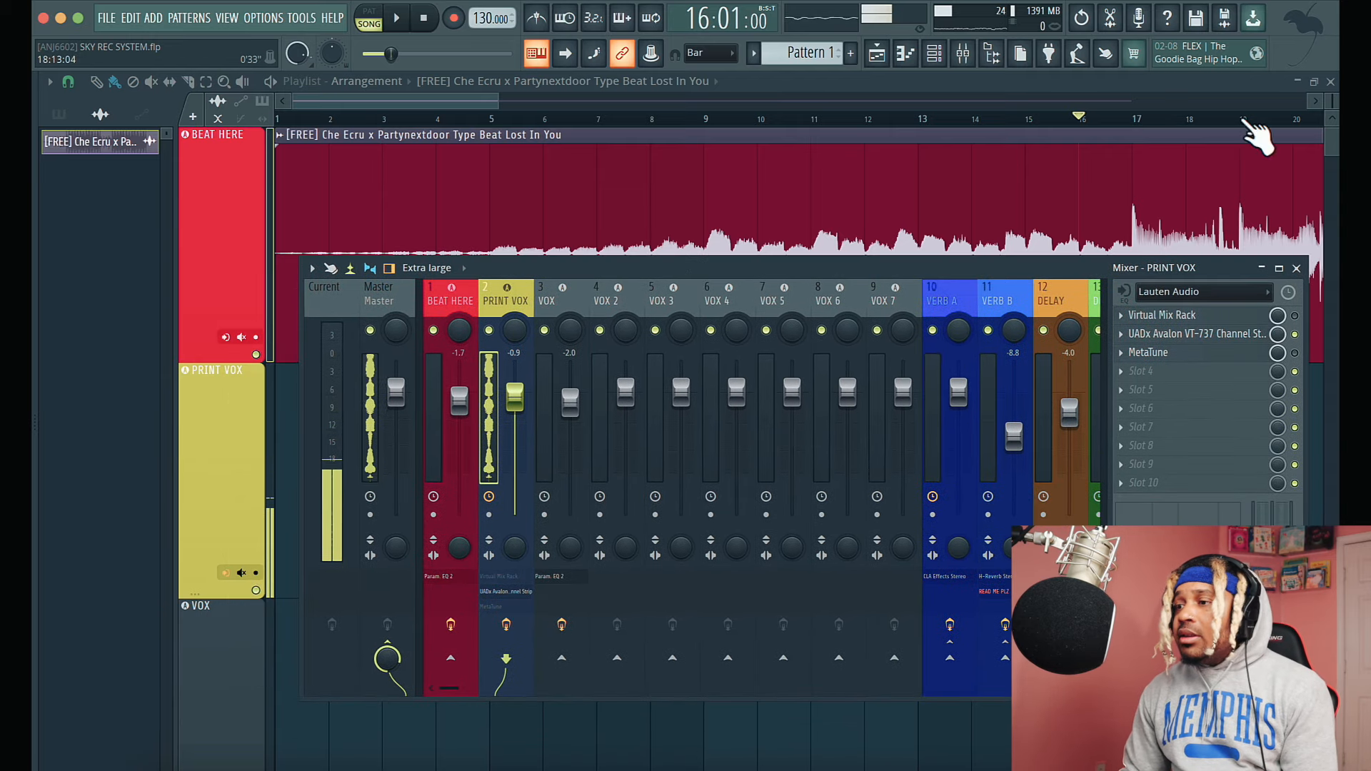
{"action": "left_click_drag", "start_coordinate": [1331, 101], "coordinate": [1330, 114]}
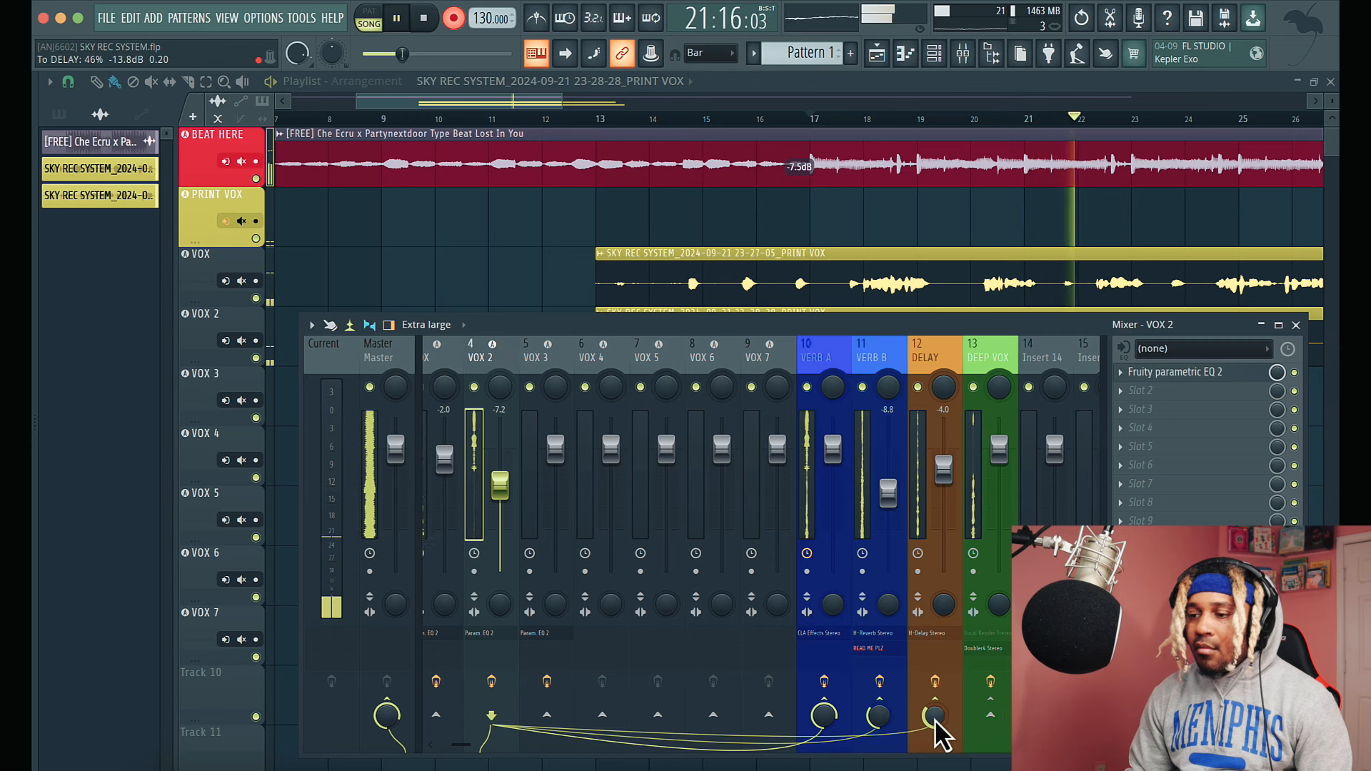
Set the VOX 2 track's send to VERB B to 38% while playing back the recorded vocals, and stop playback
{"action": "left_click_drag", "start_coordinate": [888, 722], "coordinate": [887, 583]}
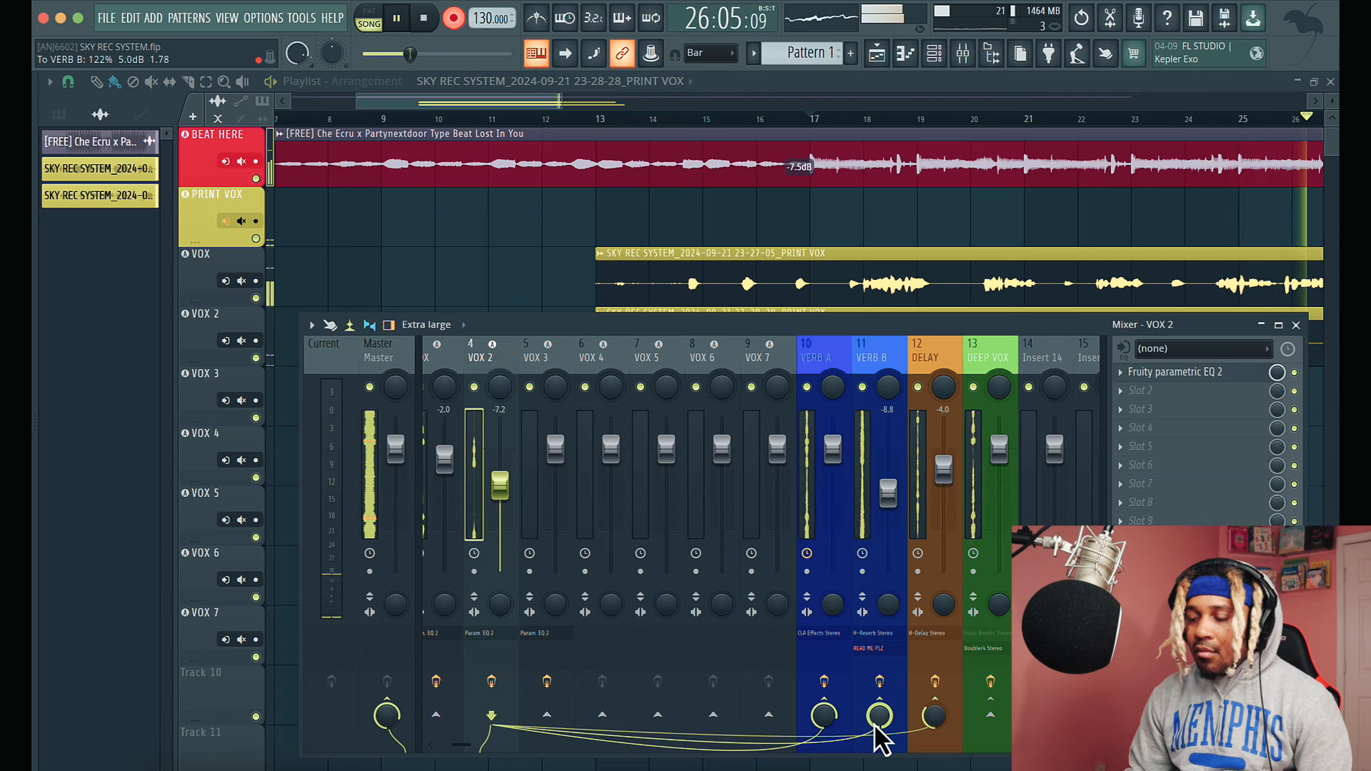
{"action": "left_click_drag", "start_coordinate": [874, 723], "coordinate": [864, 92]}
{"action": "left_click_drag", "start_coordinate": [878, 716], "coordinate": [877, 720]}
{"action": "key", "text": "space"}
{"action": "key", "text": "space"}
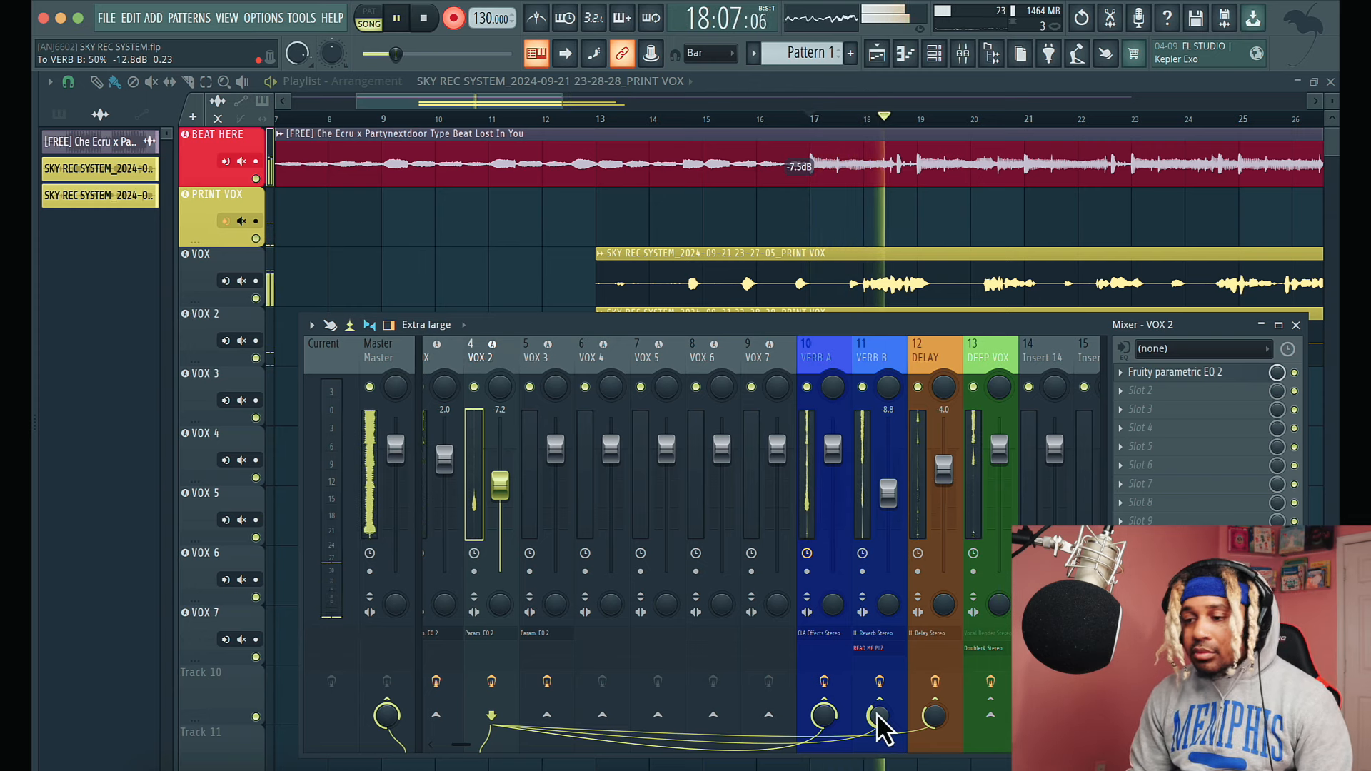
{"action": "scroll", "coordinate": [878, 716], "scroll_direction": "down", "scroll_amount": 2}
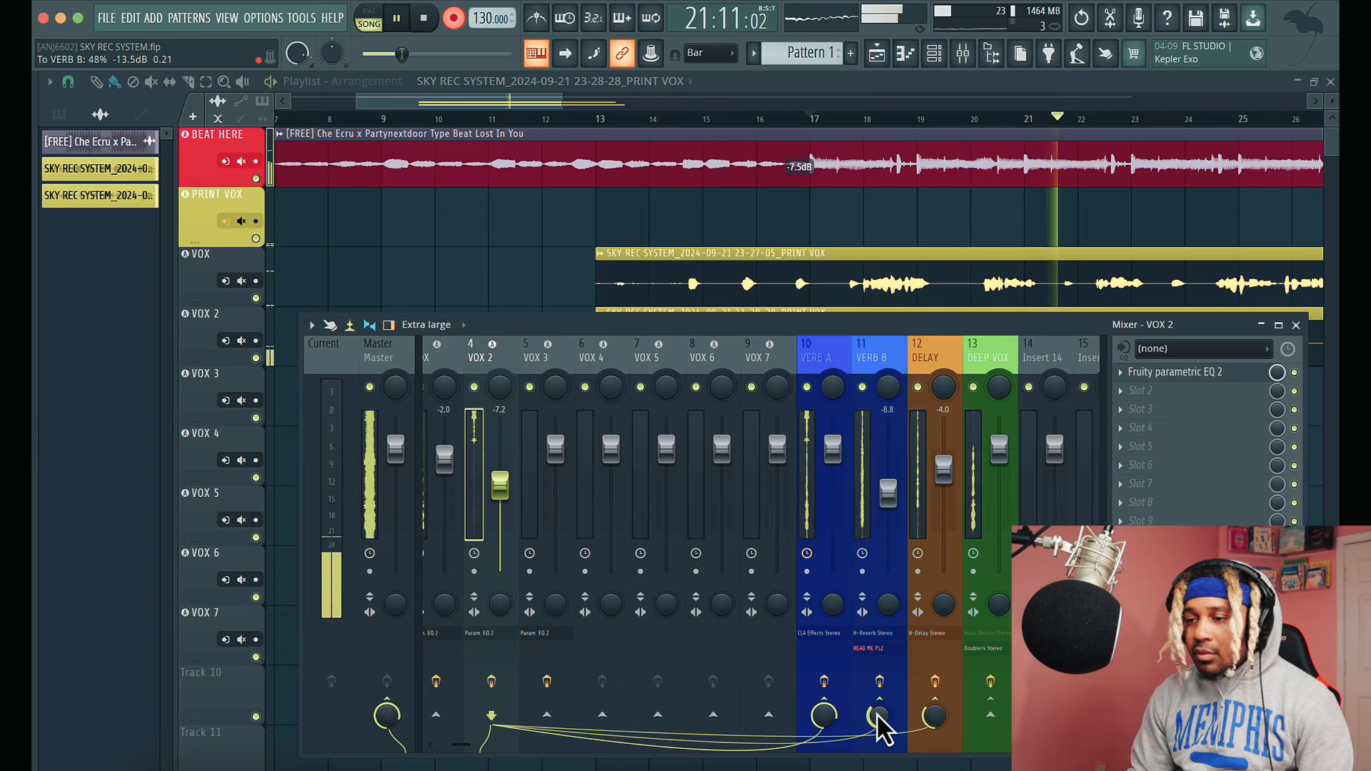
{"action": "scroll", "coordinate": [877, 717], "scroll_direction": "down", "scroll_amount": 3}
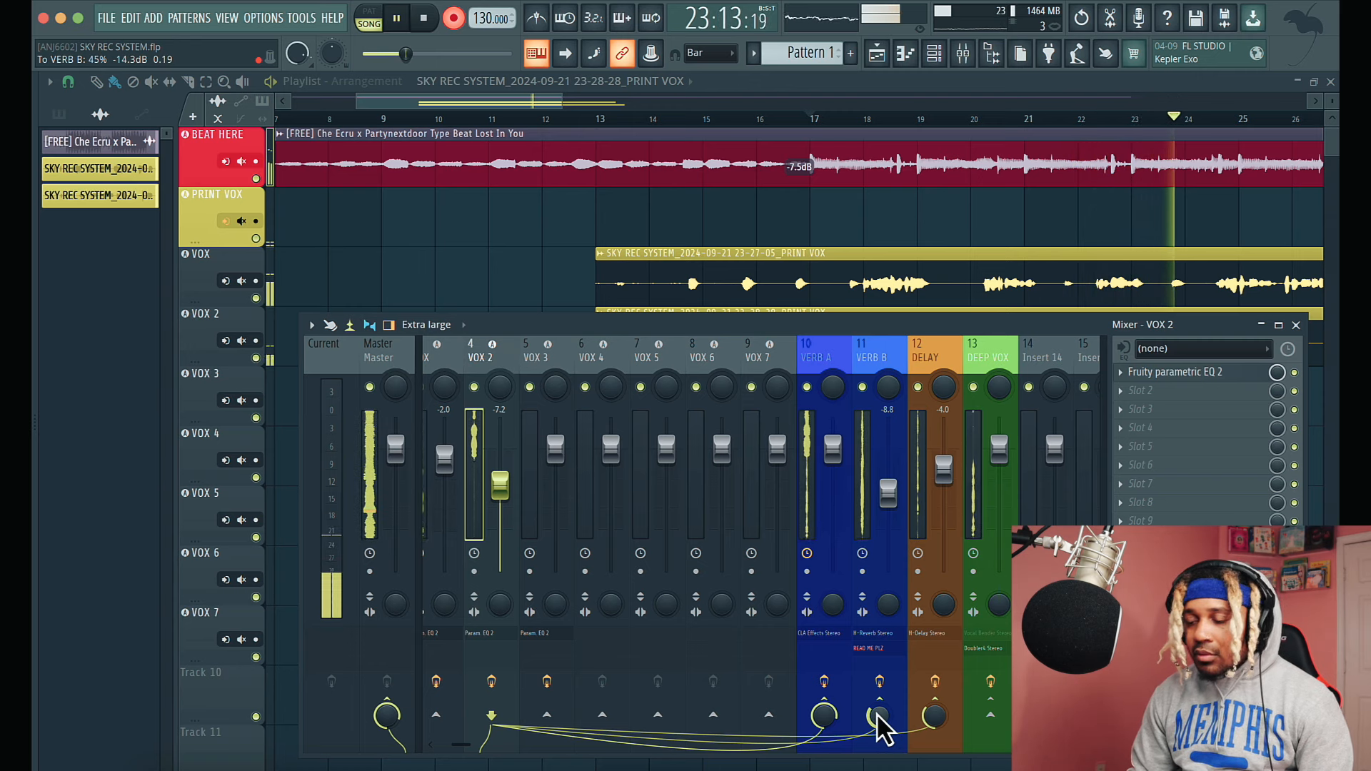
{"action": "scroll", "coordinate": [880, 717], "scroll_direction": "down", "scroll_amount": 3}
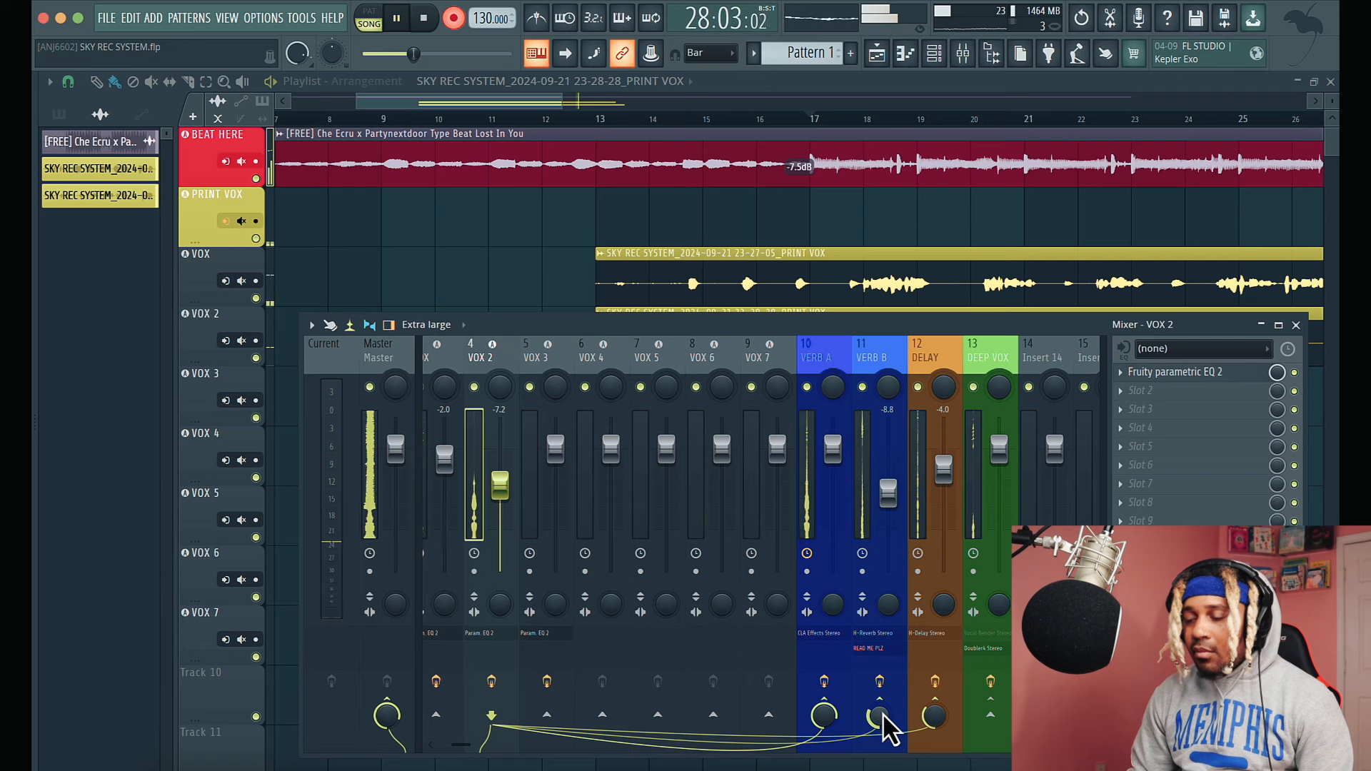
{"action": "left_click_drag", "start_coordinate": [883, 719], "coordinate": [887, 724]}
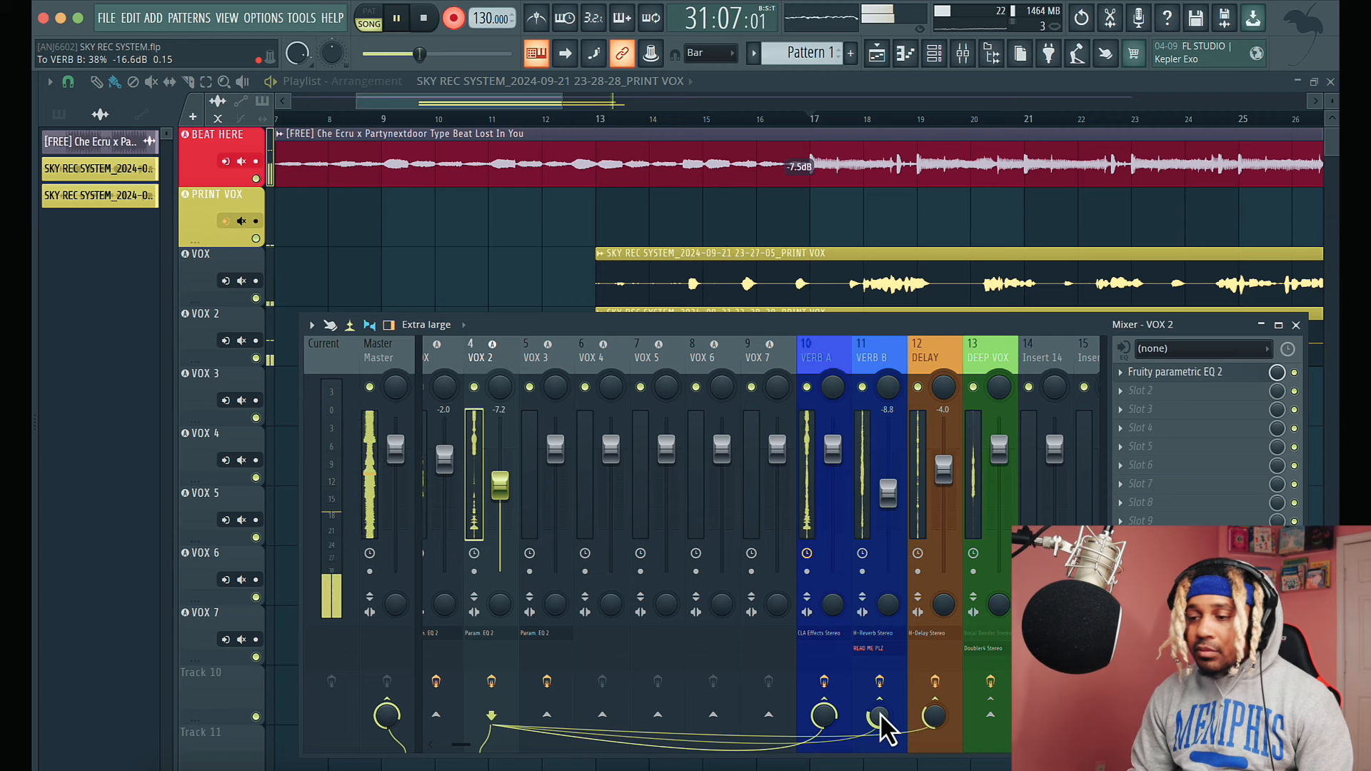
{"action": "key", "text": "space"}
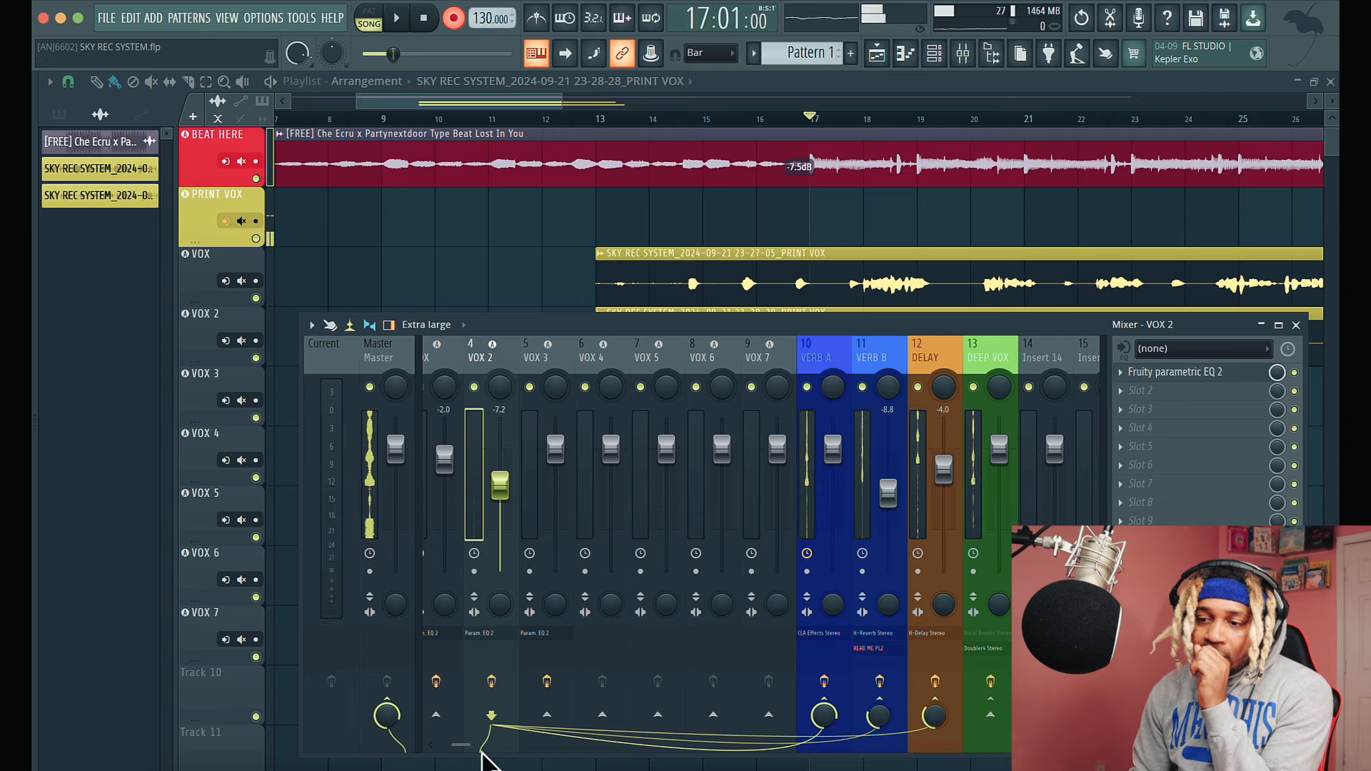
Remove the PRINT VOX track's sends to VERB A, VERB B and DELAY, and bypass its MetaTune effect
{"action": "left_click_drag", "start_coordinate": [463, 746], "coordinate": [437, 746]}
{"action": "left_click", "coordinate": [513, 427]}
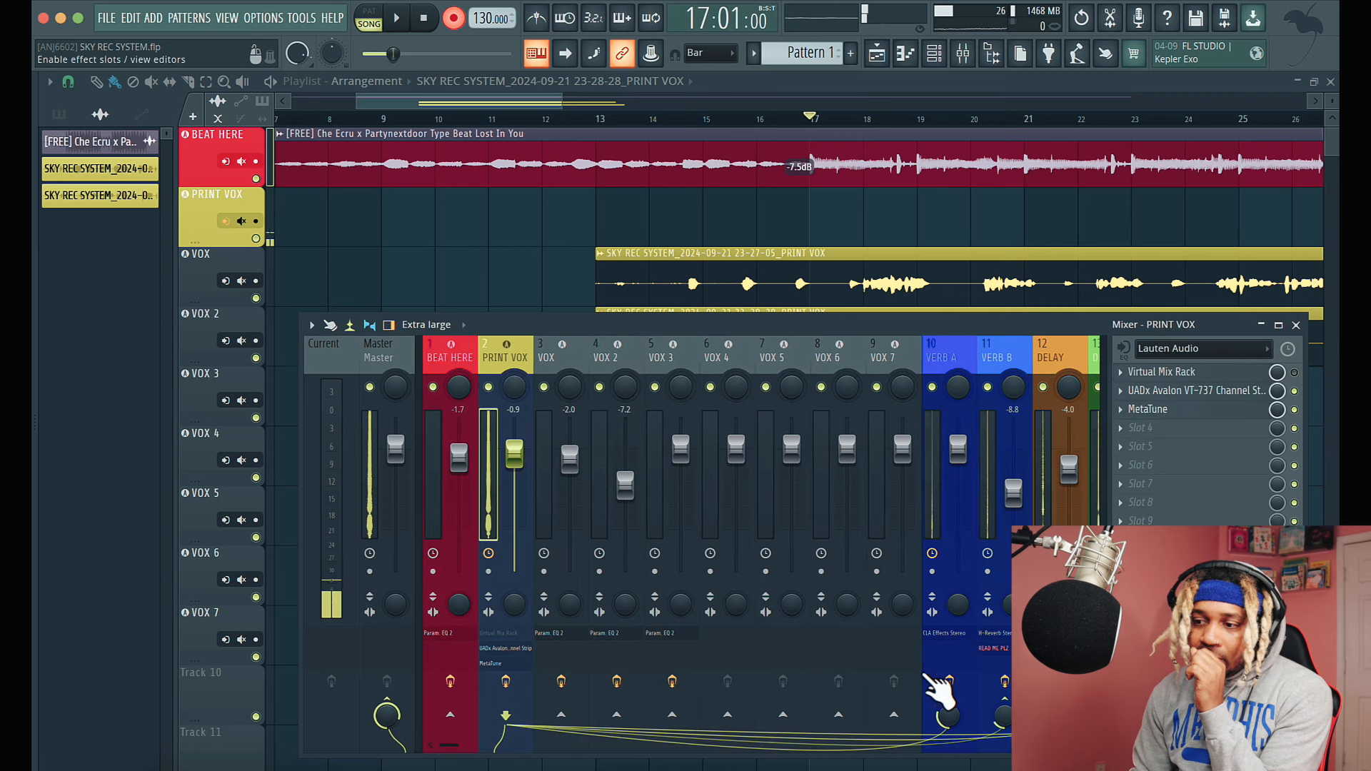
{"action": "left_click", "coordinate": [950, 714]}
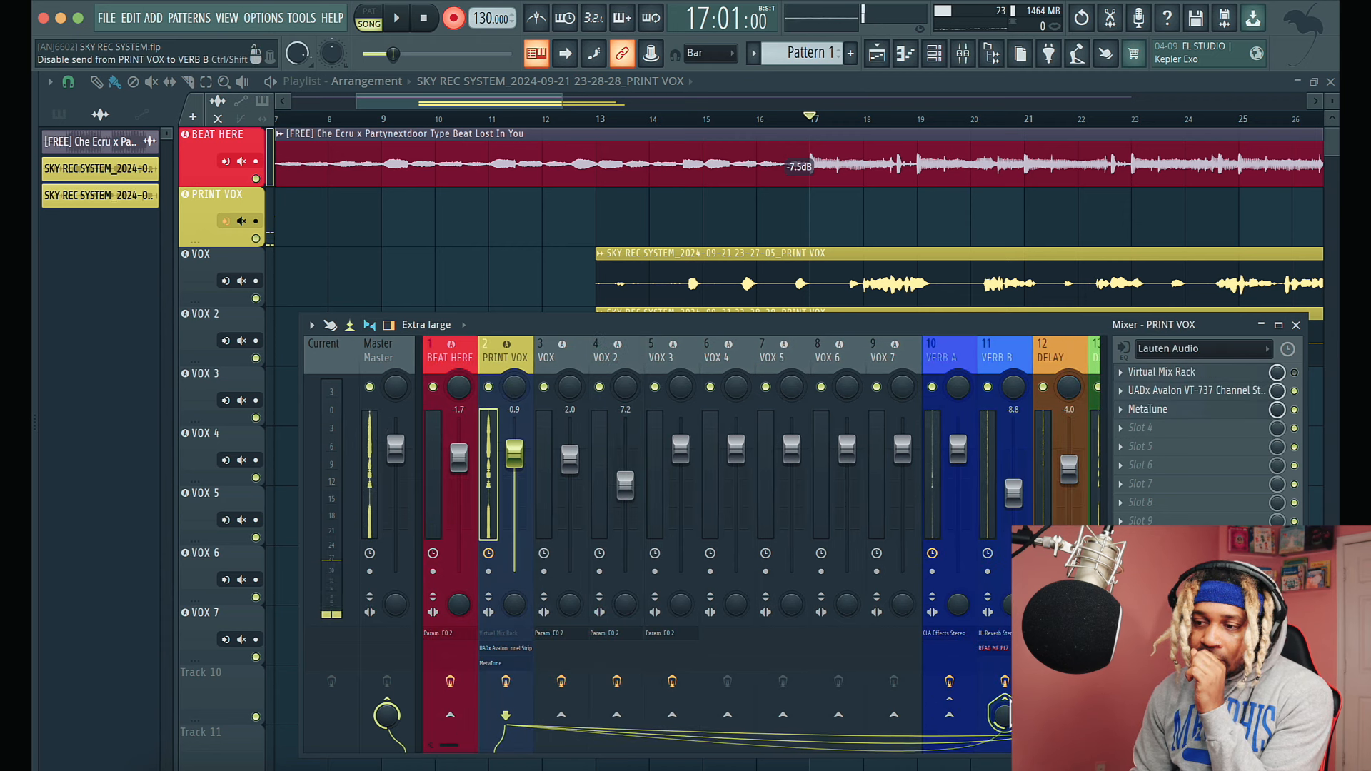
{"action": "left_click", "coordinate": [1005, 714]}
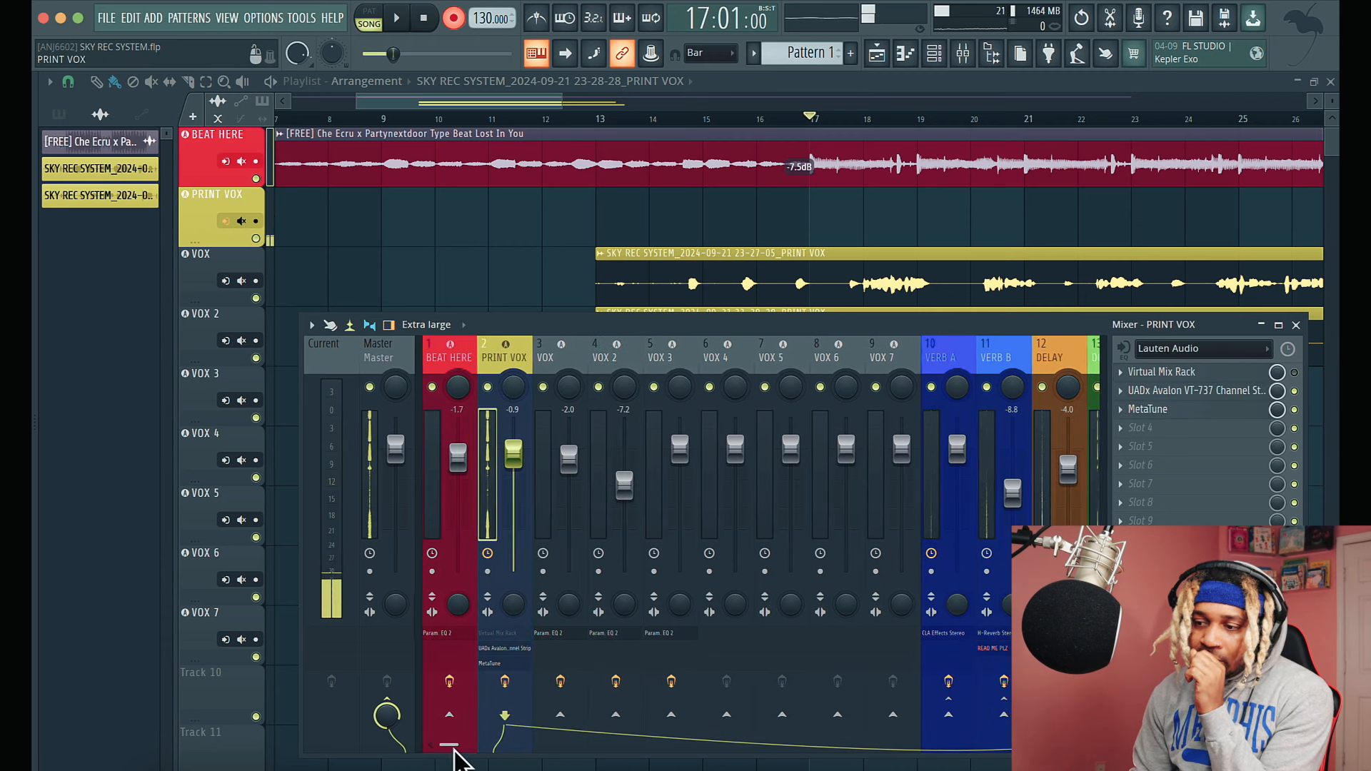
{"action": "mouse_move", "coordinate": [453, 747]}
{"action": "left_mouse_down"}
{"action": "mouse_move", "coordinate": [479, 746]}
{"action": "mouse_move", "coordinate": [446, 746]}
{"action": "left_mouse_up"}
{"action": "left_click", "coordinate": [852, 714]}
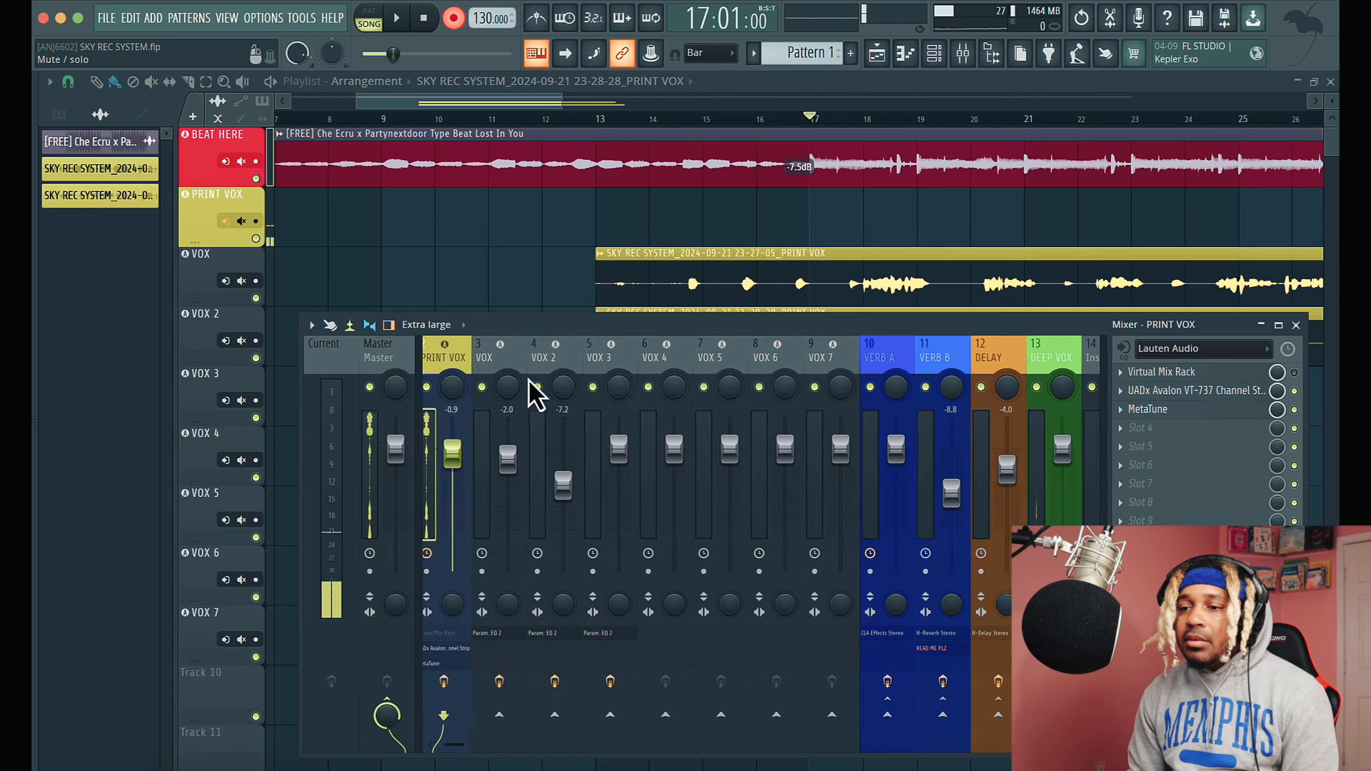
{"action": "left_click", "coordinate": [1296, 410]}
{"action": "left_click", "coordinate": [1296, 410]}
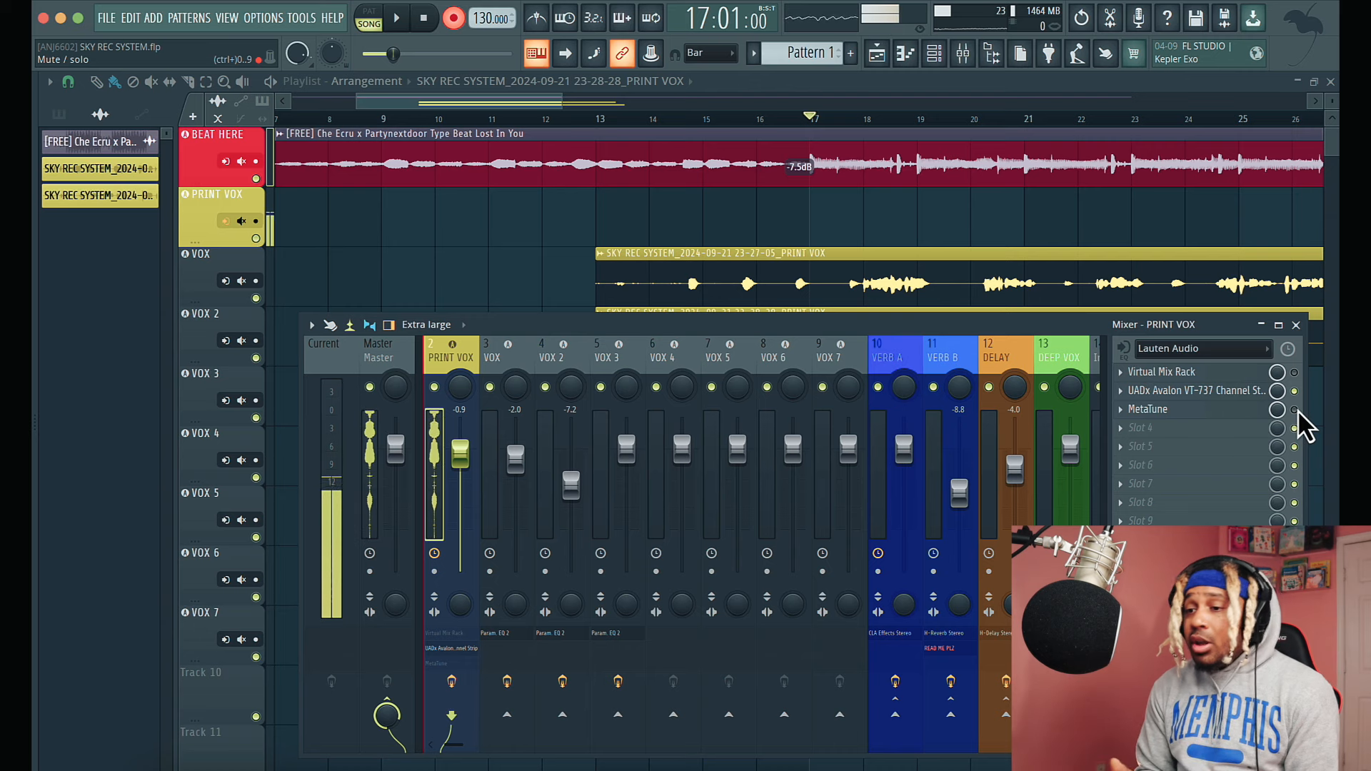
Review the recorded vocal clips in the playlist and inspect the VOX and PRINT VOX tracks in the mixer
{"action": "left_click", "coordinate": [493, 101]}
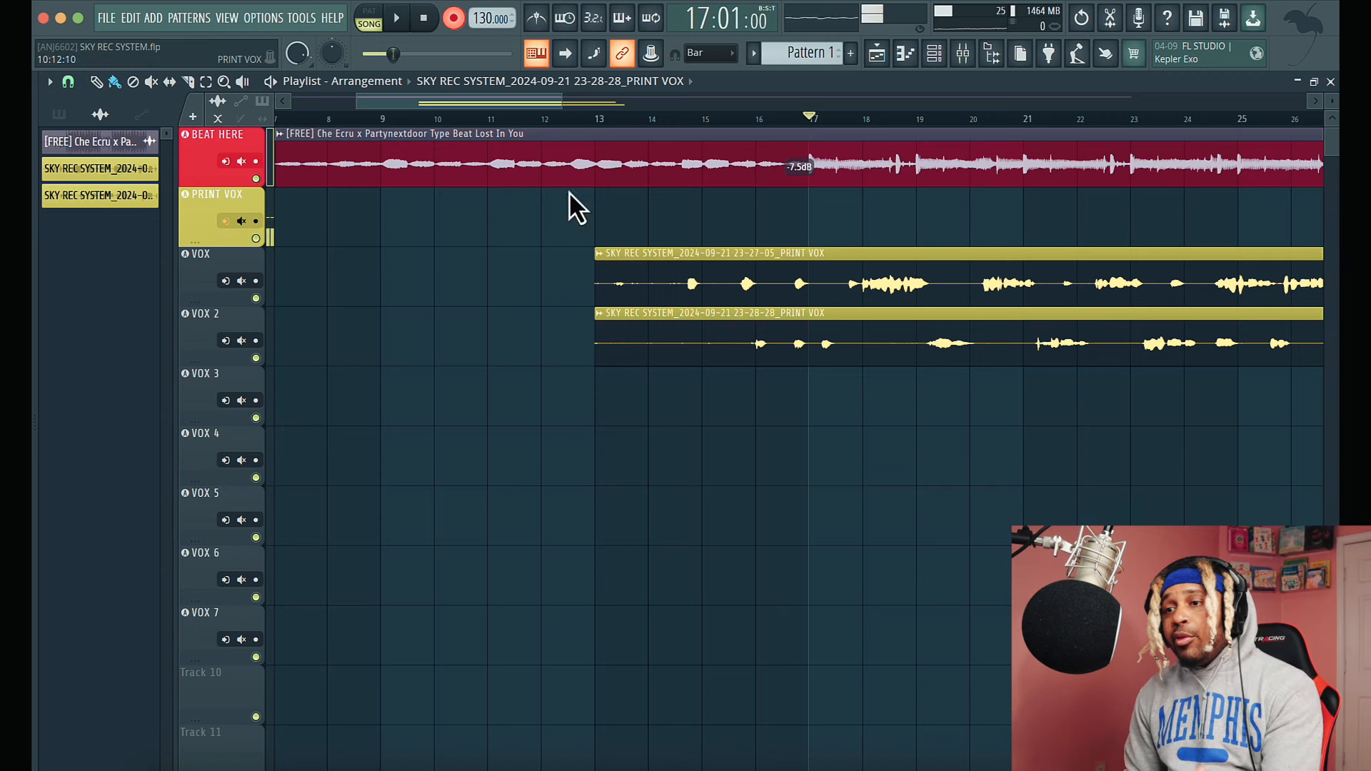
{"action": "left_click", "coordinate": [965, 56]}
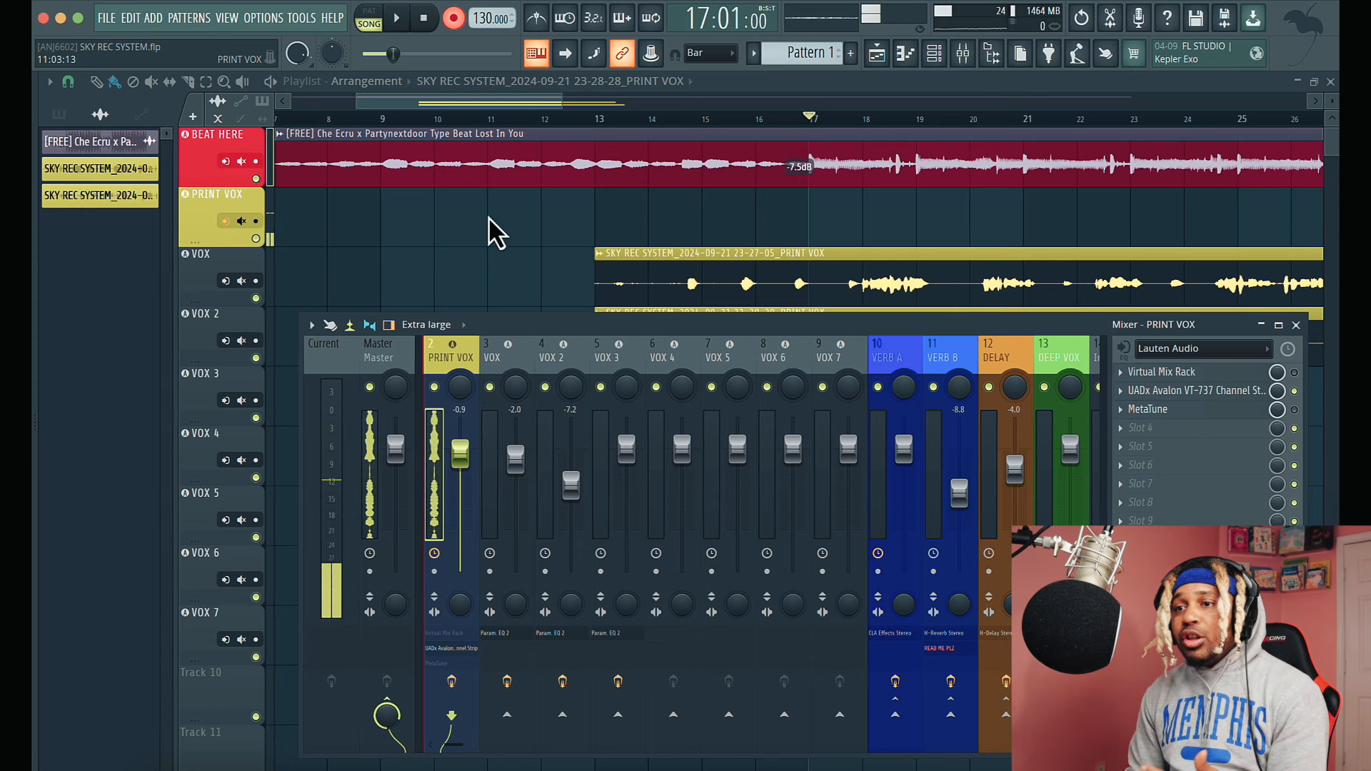
{"action": "key", "text": "F9"}
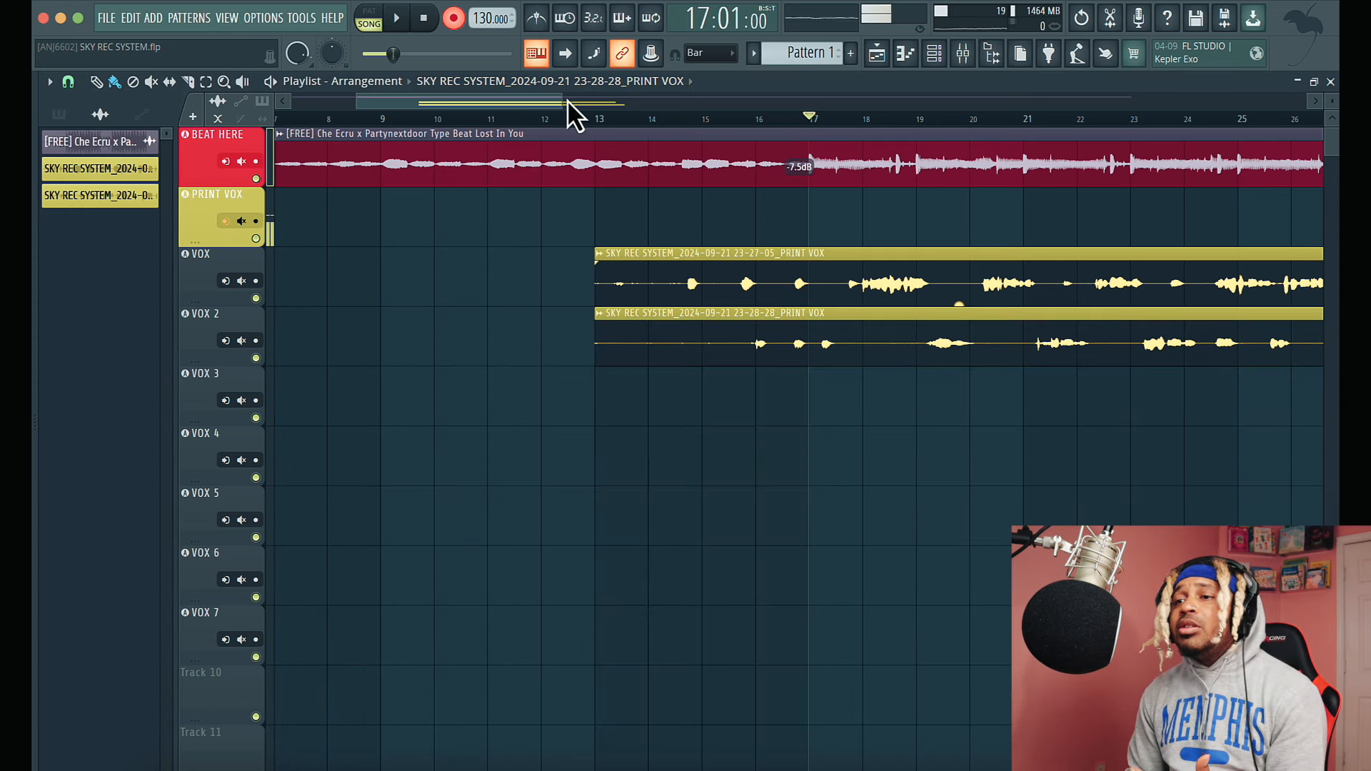
{"action": "left_click", "coordinate": [959, 66]}
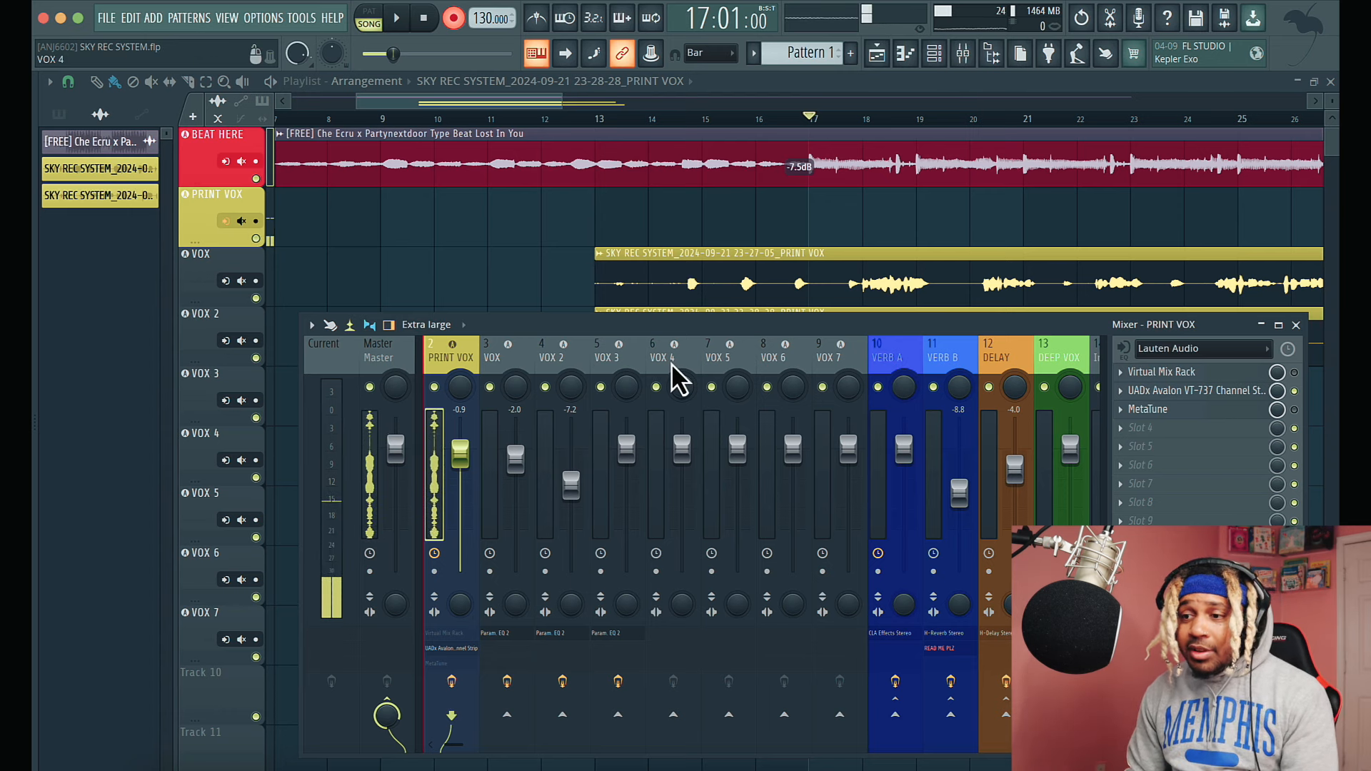
{"action": "left_click", "coordinate": [505, 353]}
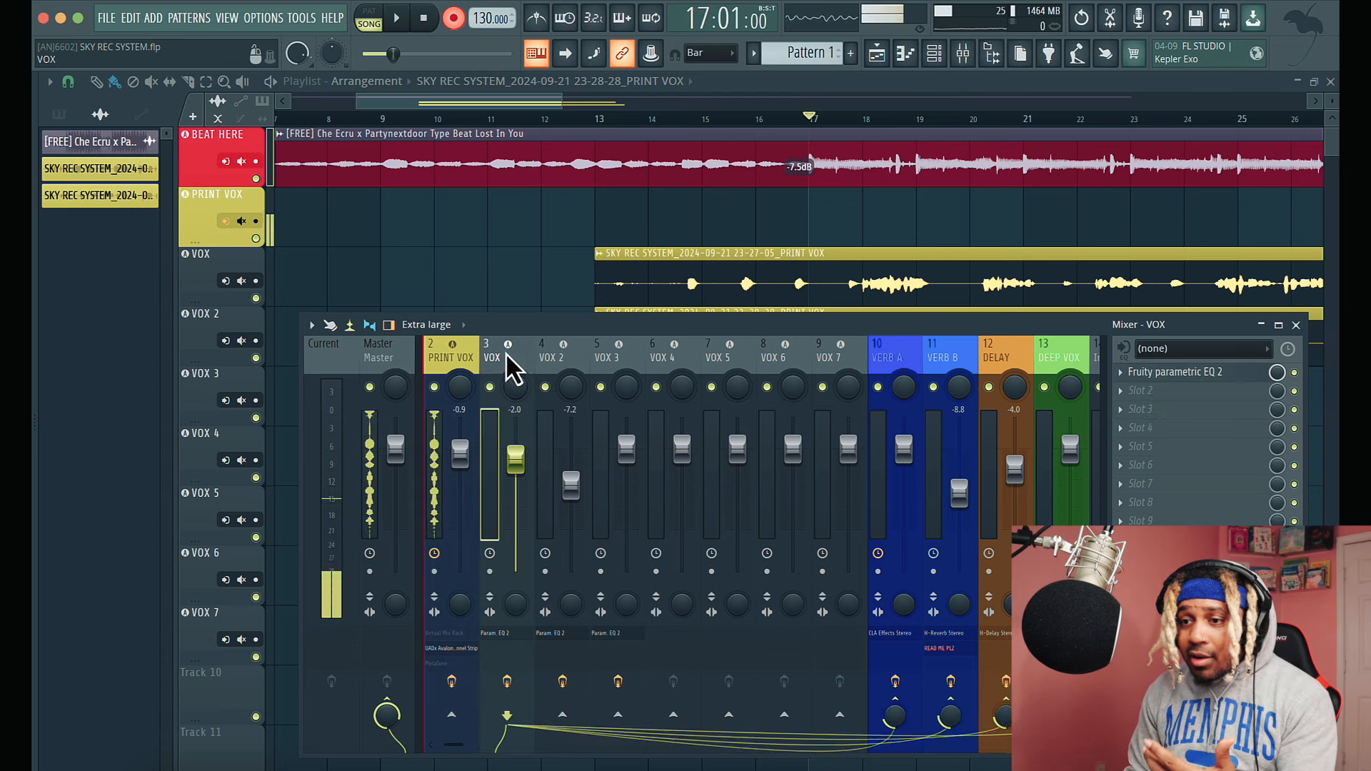
{"action": "left_click", "coordinate": [457, 360]}
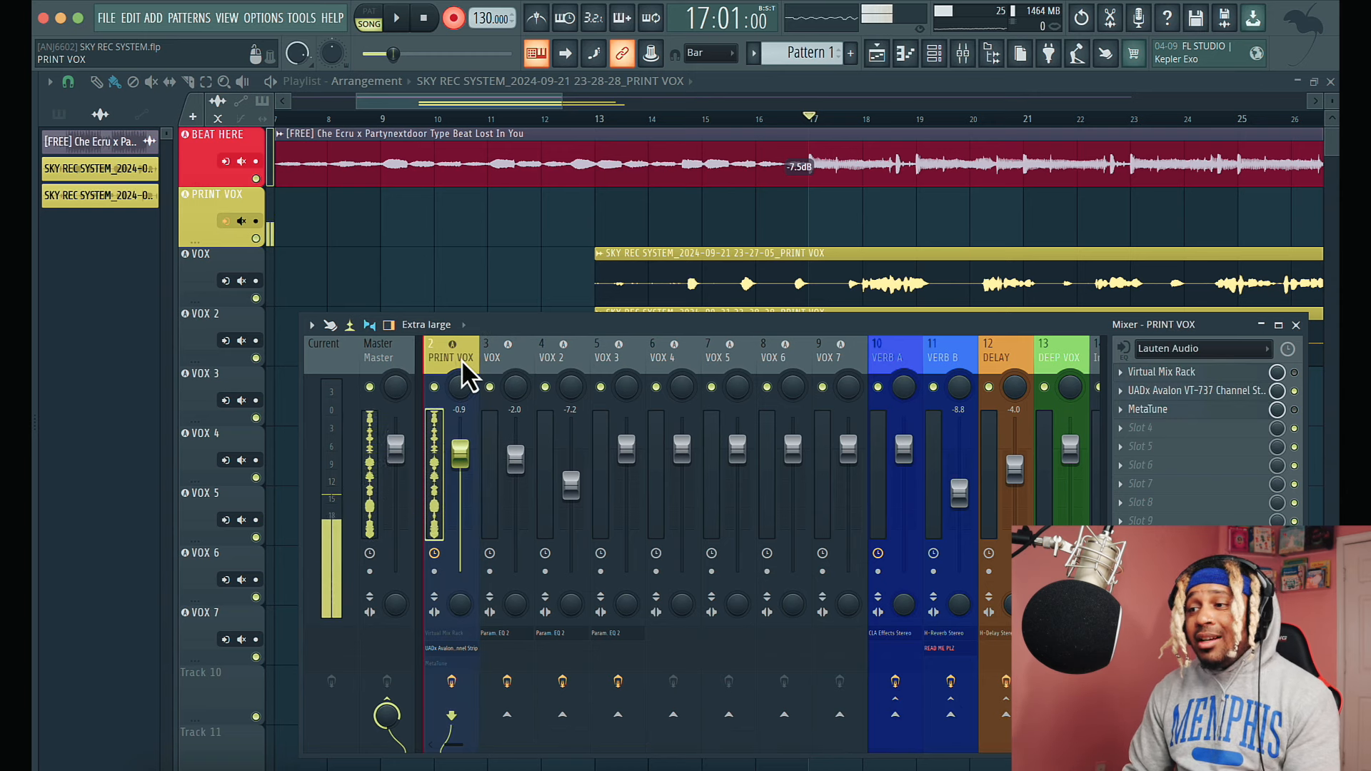
Browse the saved mixer track presets available for the PRINT VOX track without loading one
{"action": "right_click", "coordinate": [462, 357]}
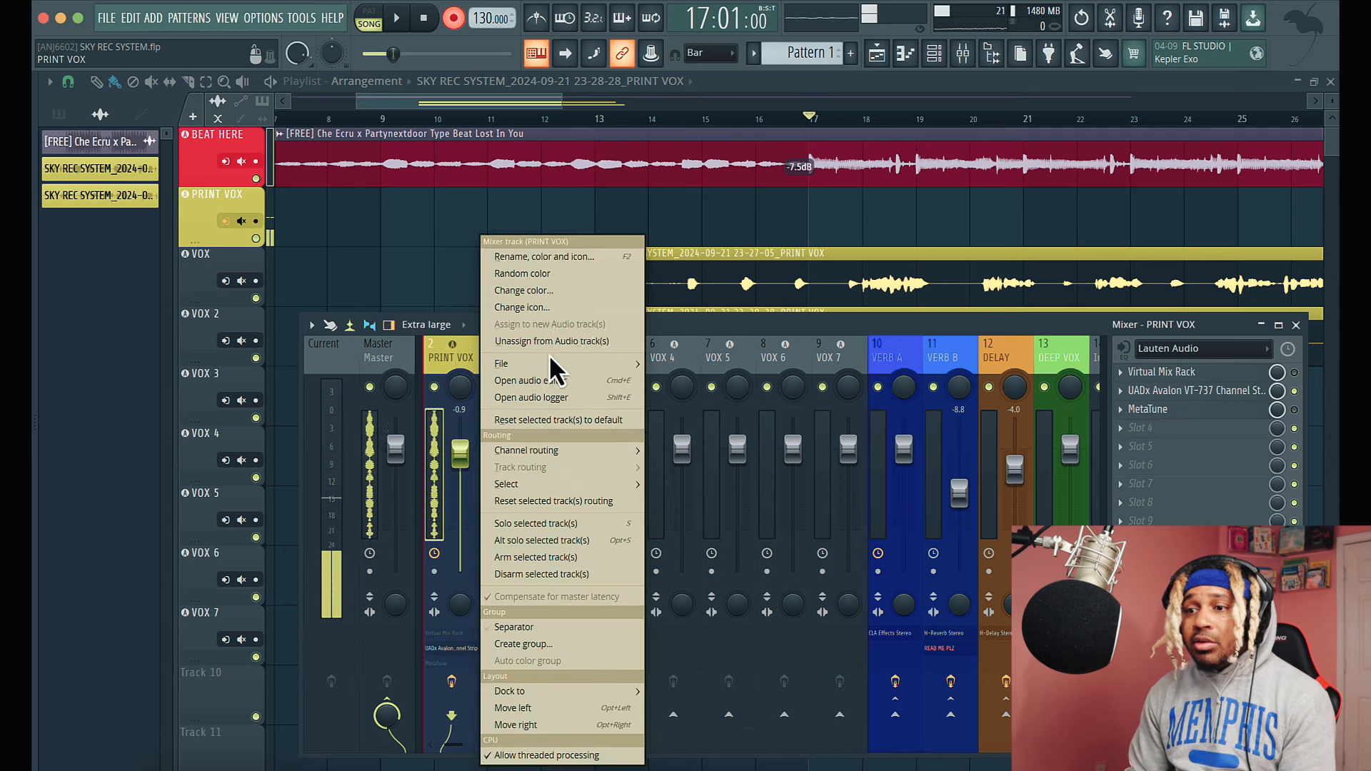
{"action": "mouse_move", "coordinate": [566, 361]}
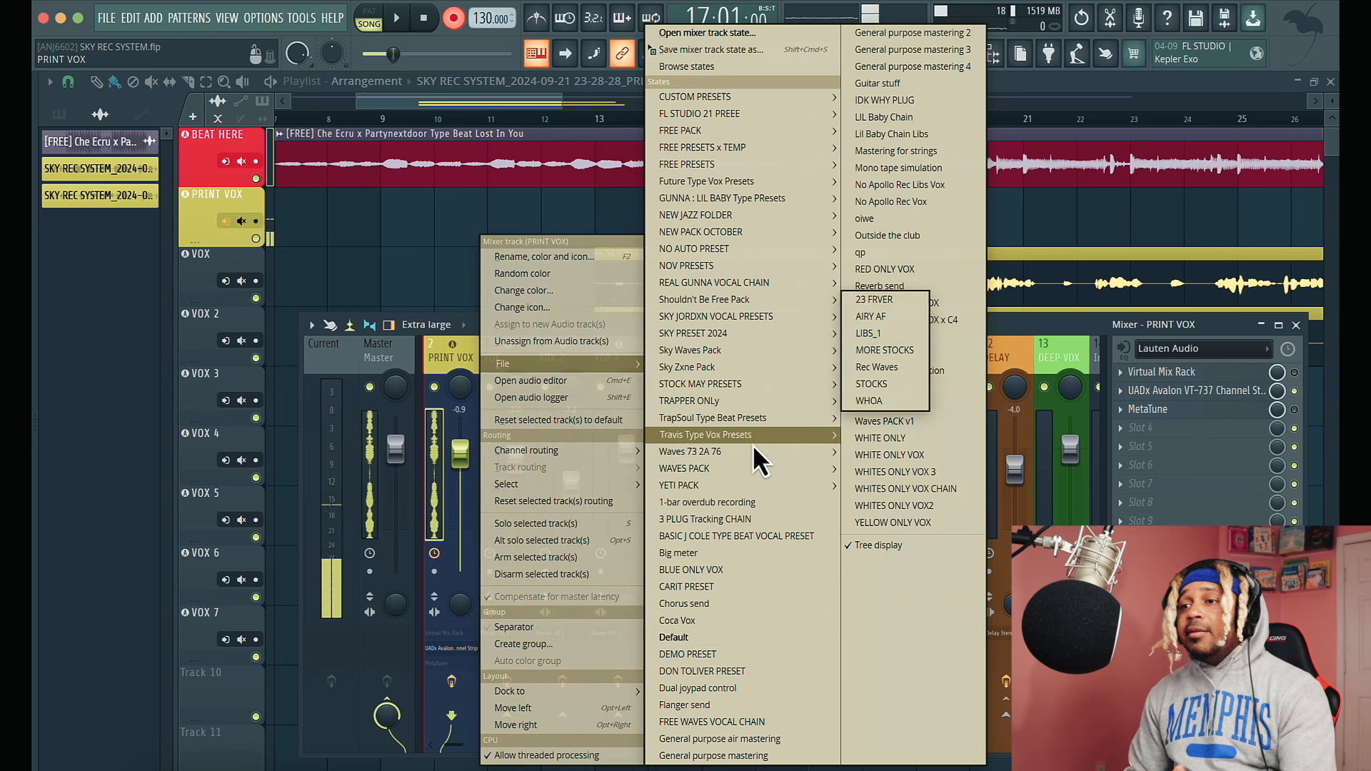
{"action": "mouse_move", "coordinate": [761, 357]}
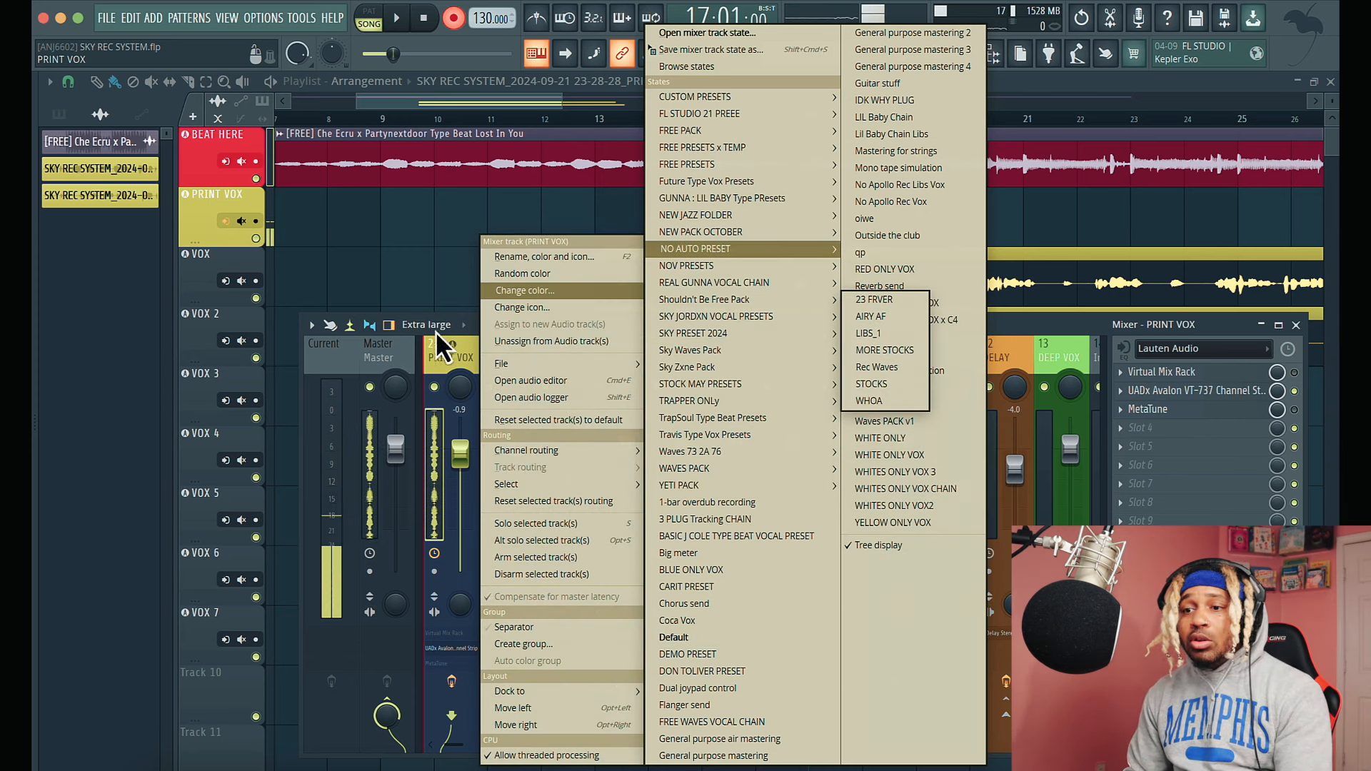
{"action": "left_click", "coordinate": [887, 326]}
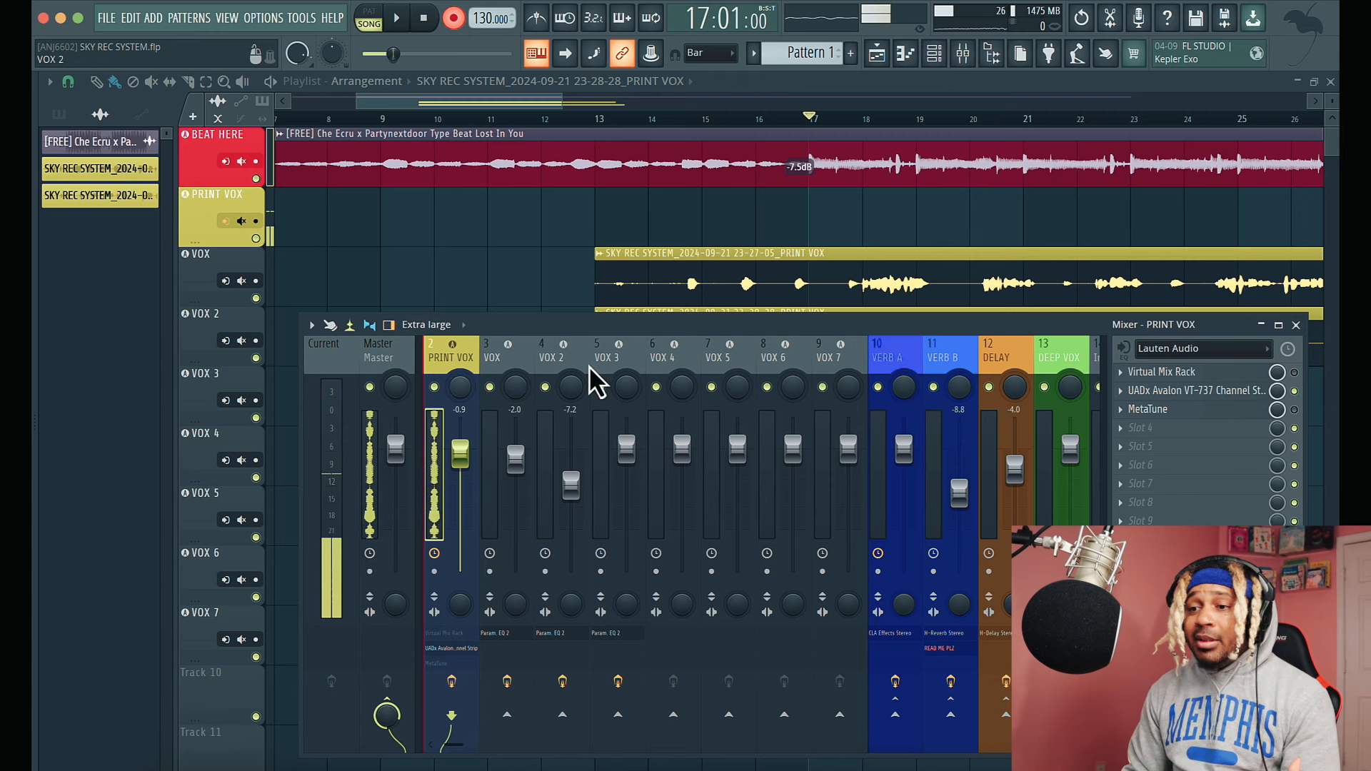
Browse the saved mixer track presets available for the VOX 3 track and select the VOX 4 track
{"action": "right_click", "coordinate": [607, 349]}
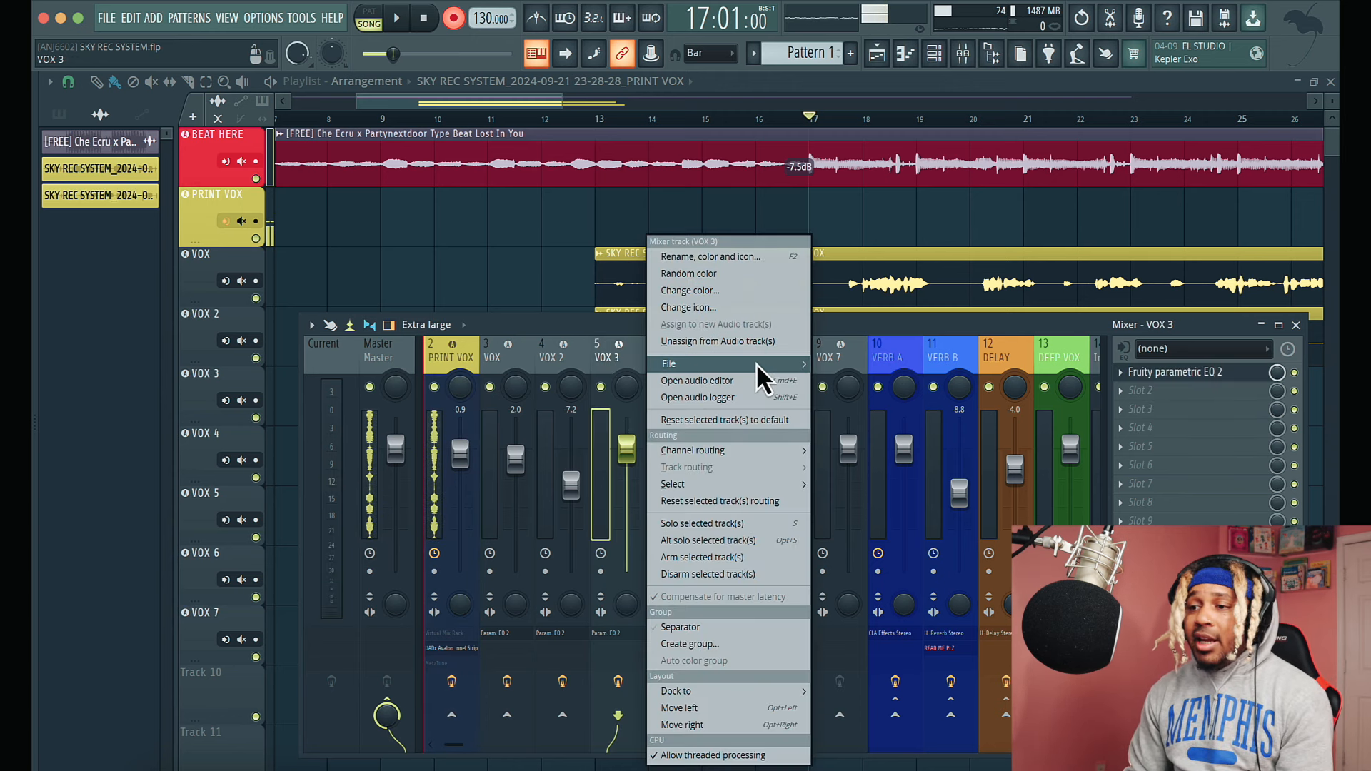
{"action": "mouse_move", "coordinate": [756, 363]}
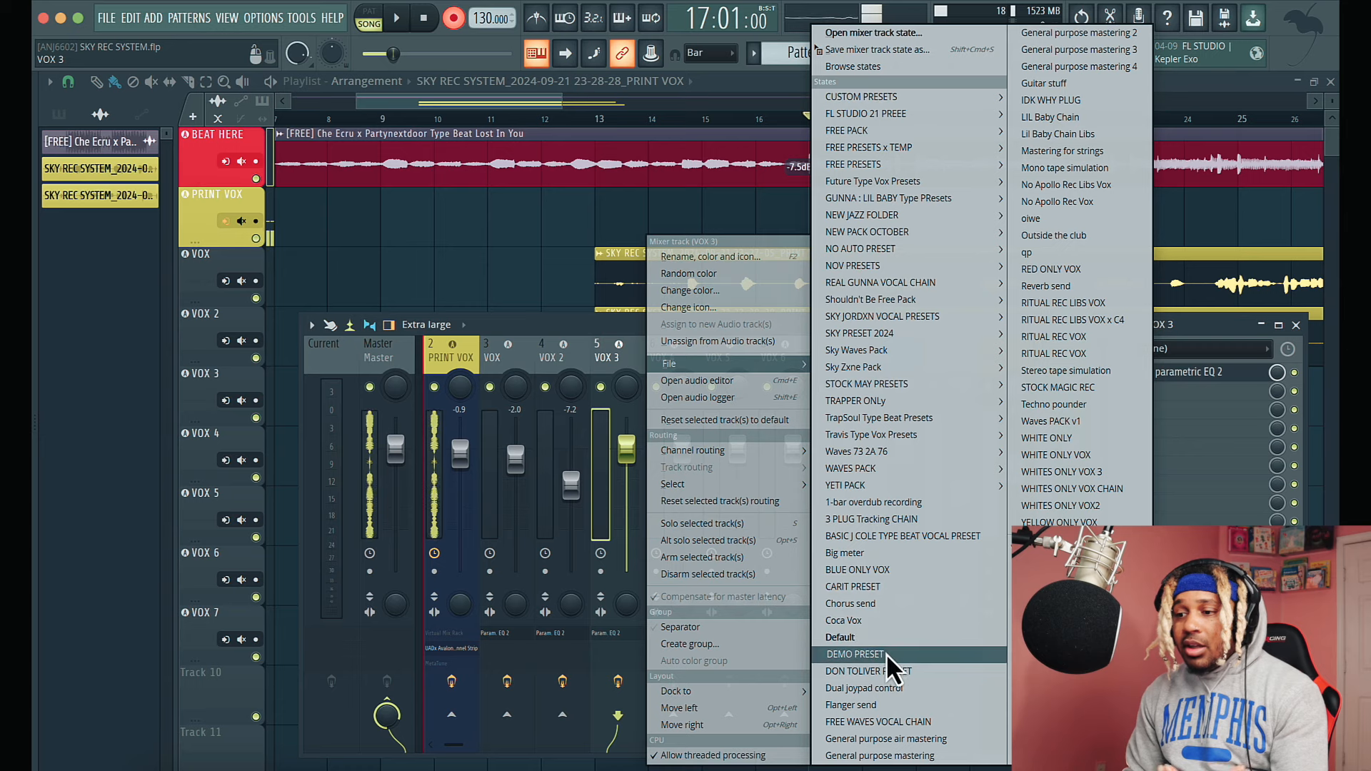
{"action": "left_click", "coordinate": [913, 671]}
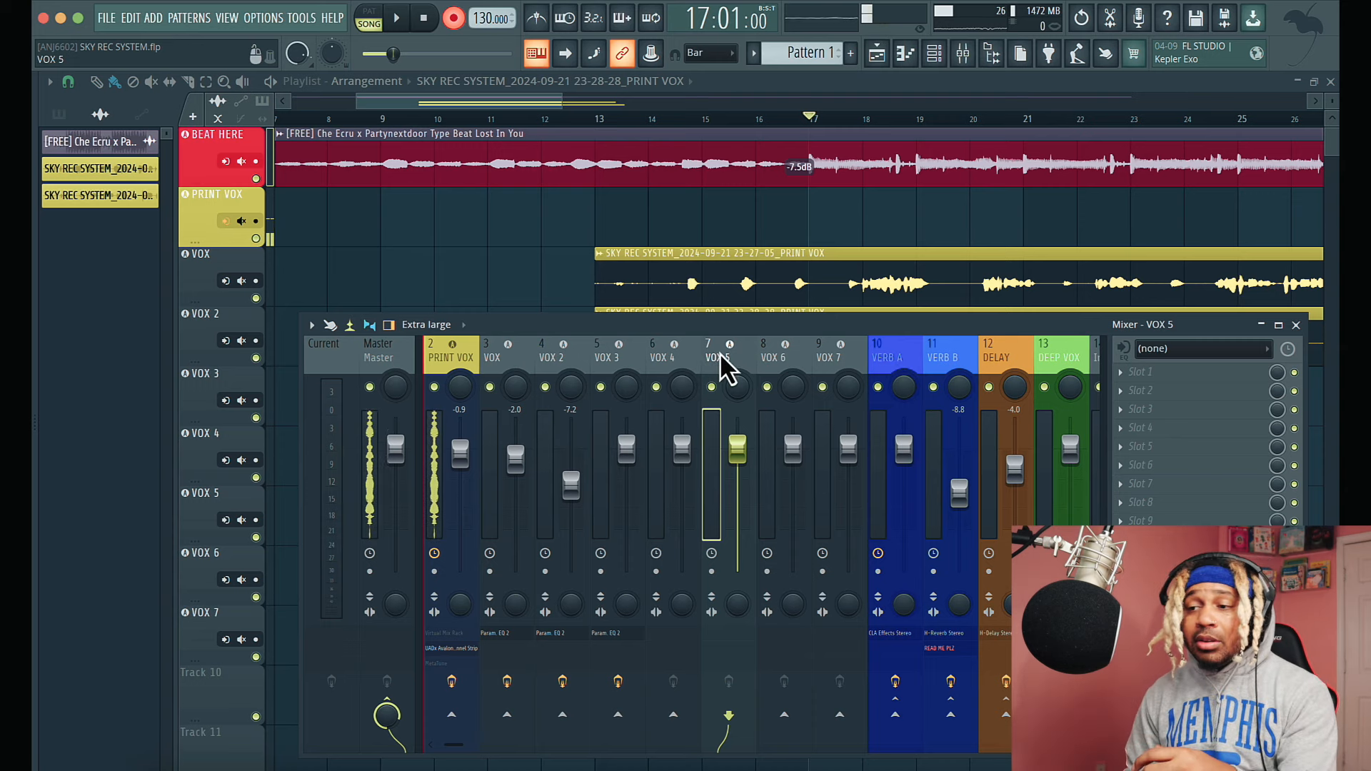
{"action": "left_click", "coordinate": [676, 362]}
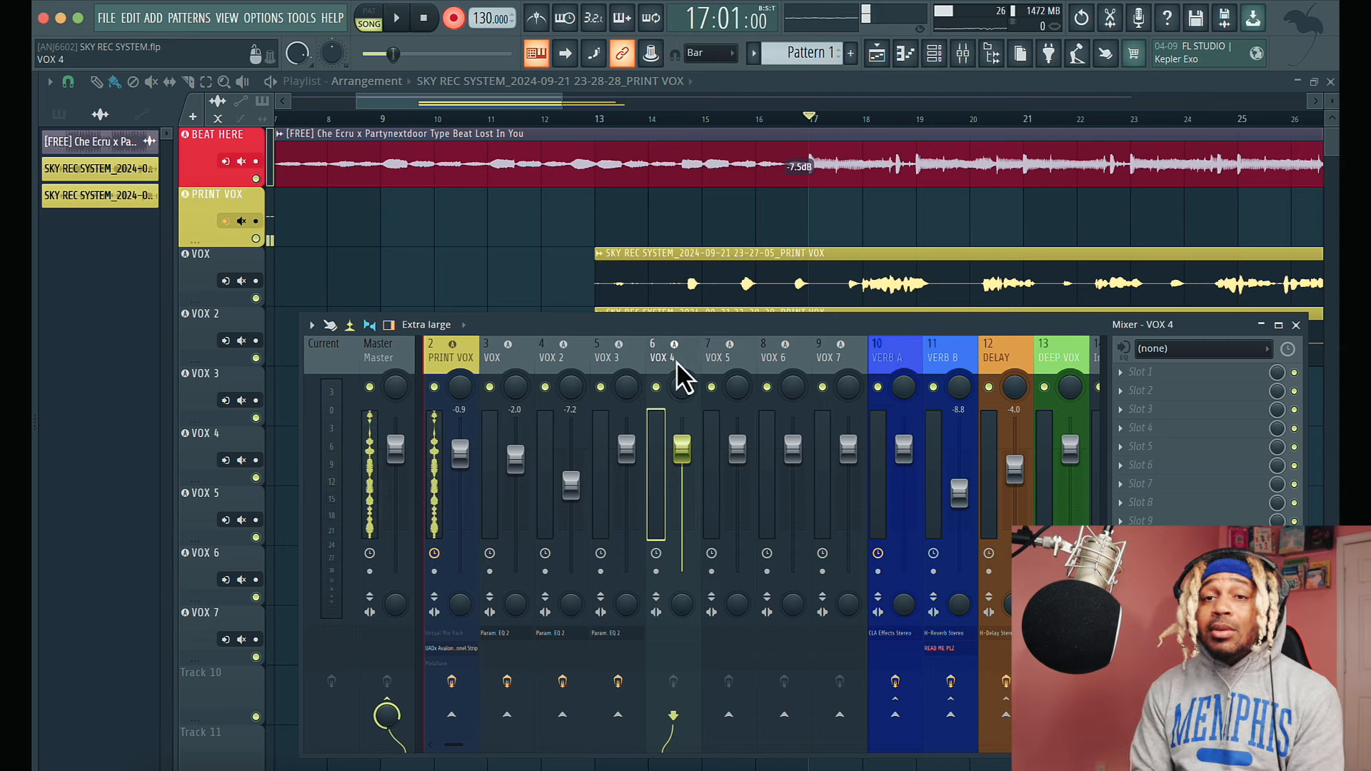